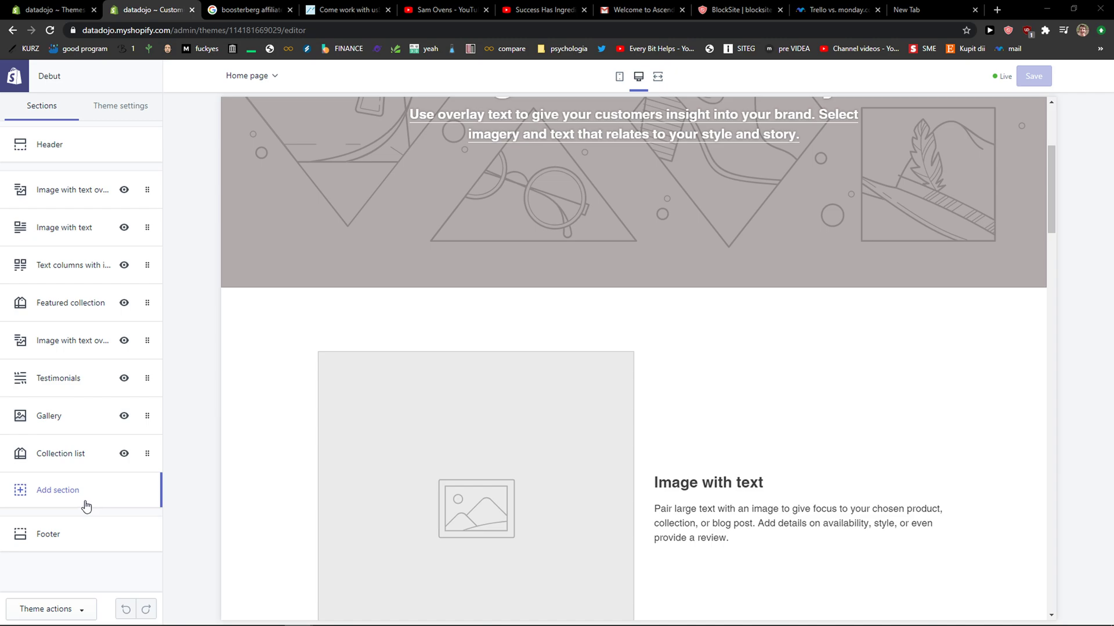
# Add a Newsletter section to the store's home page
pyautogui.click(86, 507)
pyautogui.scroll(-2, 87, 383)
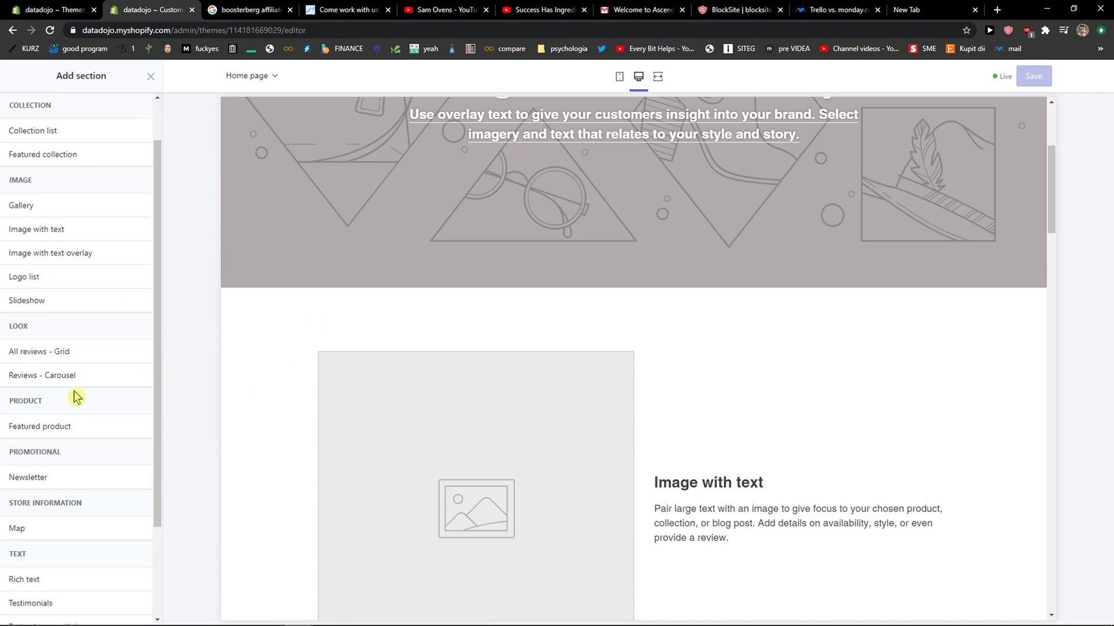
pyautogui.click(62, 480)
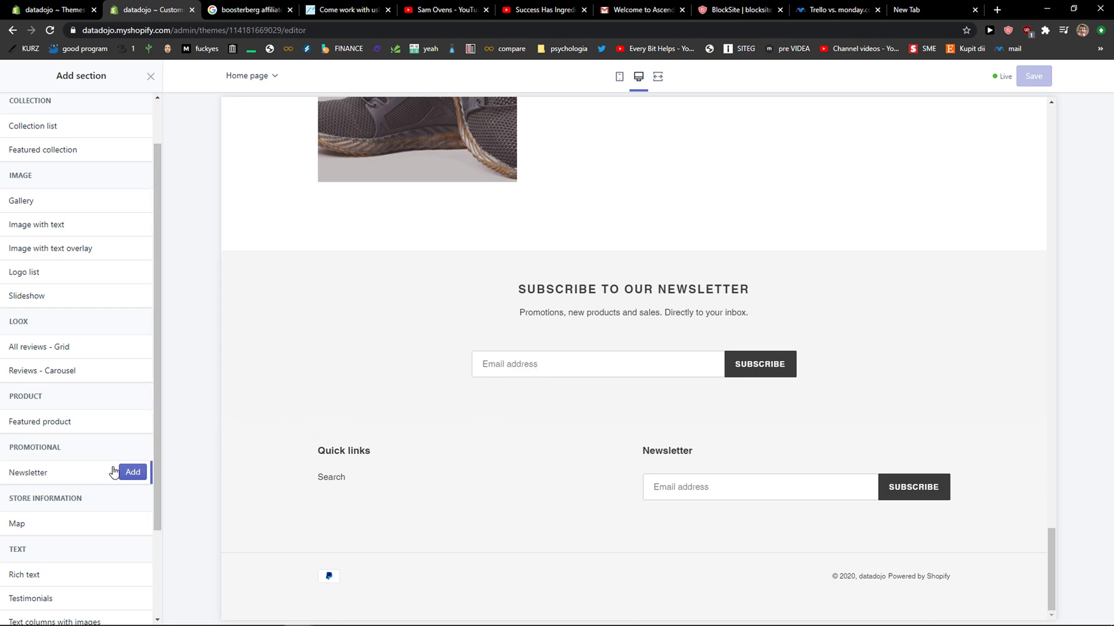
pyautogui.click(129, 474)
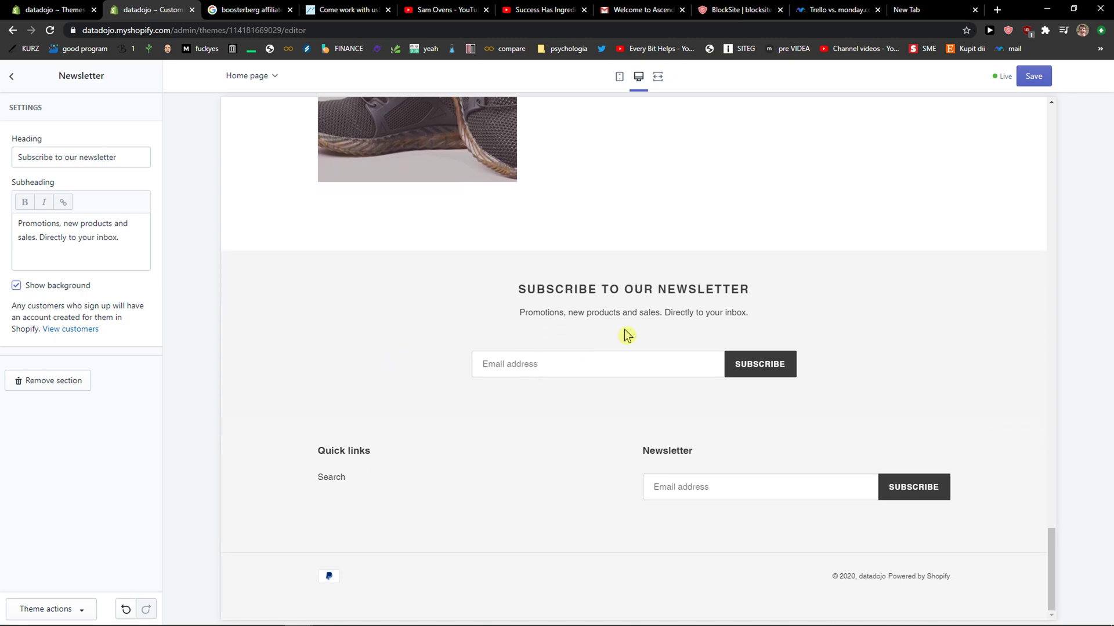
# Examine the heading and subheading text settings of the Newsletter section
pyautogui.tripleClick(90, 159)
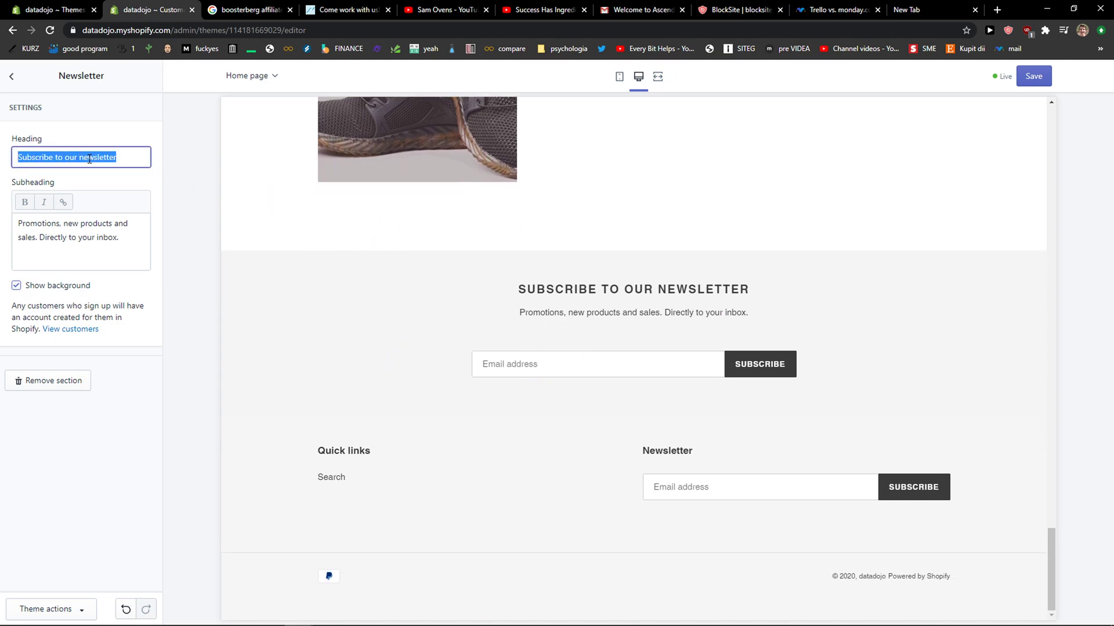
pyautogui.click(835, 303)
pyautogui.moveTo(39, 237); pyautogui.dragTo(99, 256)
# Subscribe to the newsletter in the preview with a saved customer e-mail address and complete the reCAPTCHA check
pyautogui.click(585, 367)
pyautogui.click(382, 371)
pyautogui.click(683, 367)
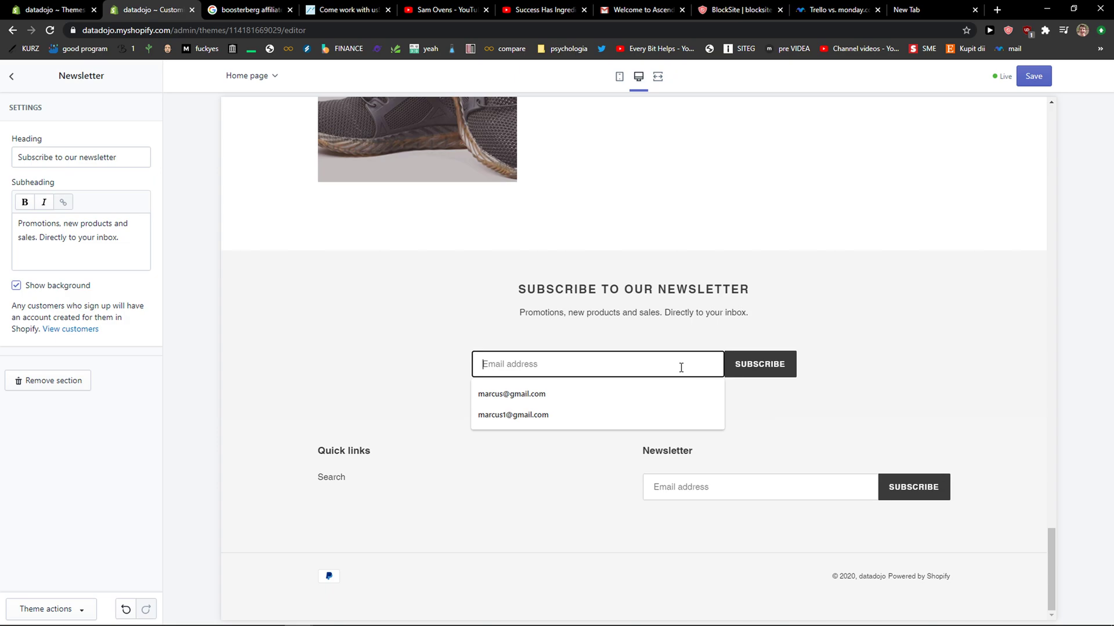
pyautogui.click(618, 392)
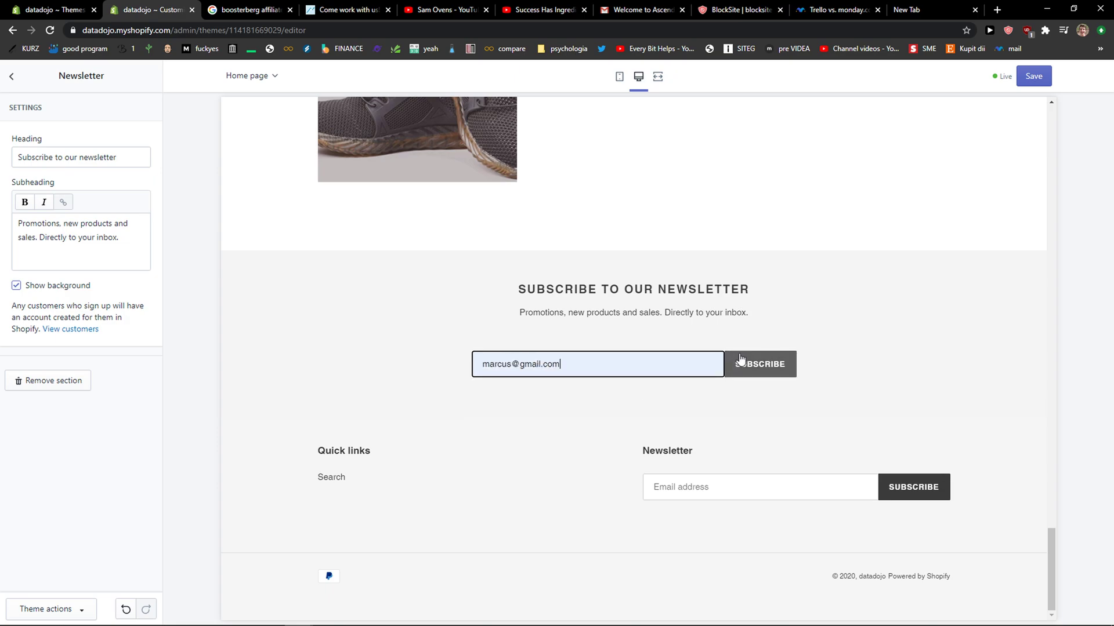
pyautogui.click(761, 361)
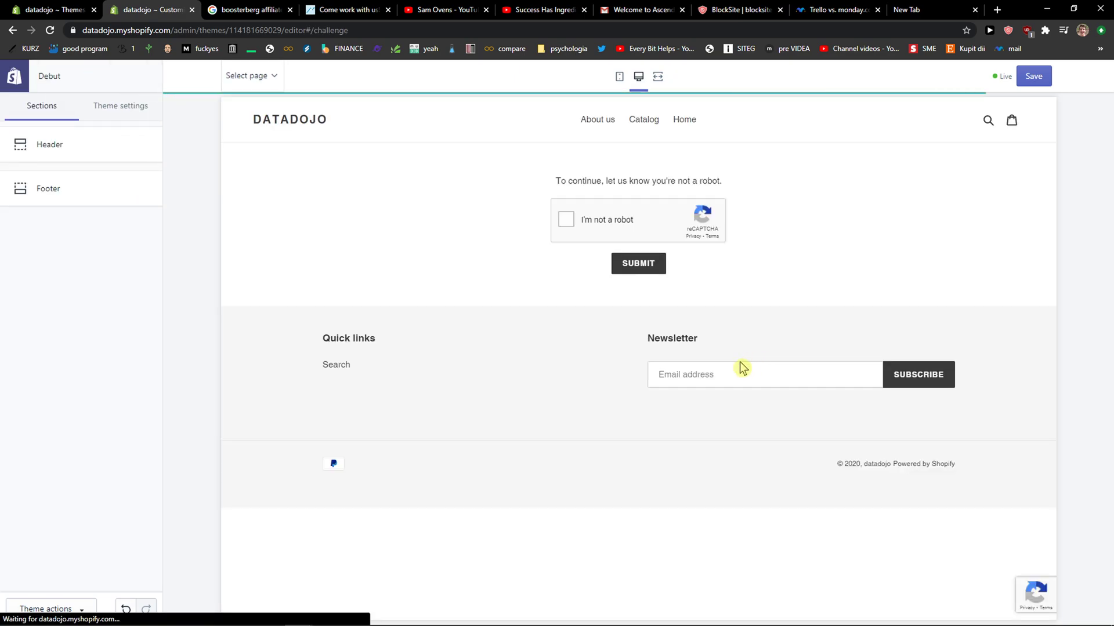
pyautogui.click(617, 231)
pyautogui.click(636, 272)
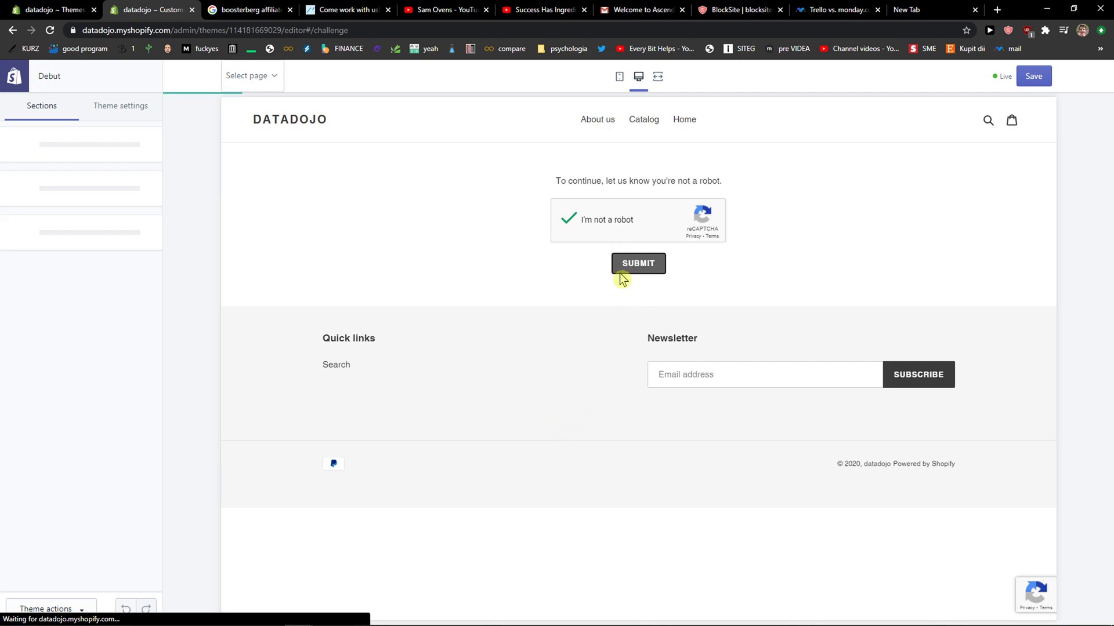
# Open the Customers list in the store admin and examine the new subscriber's details, marketing status, tags and privacy options
pyautogui.scroll(-2, 408, 480)
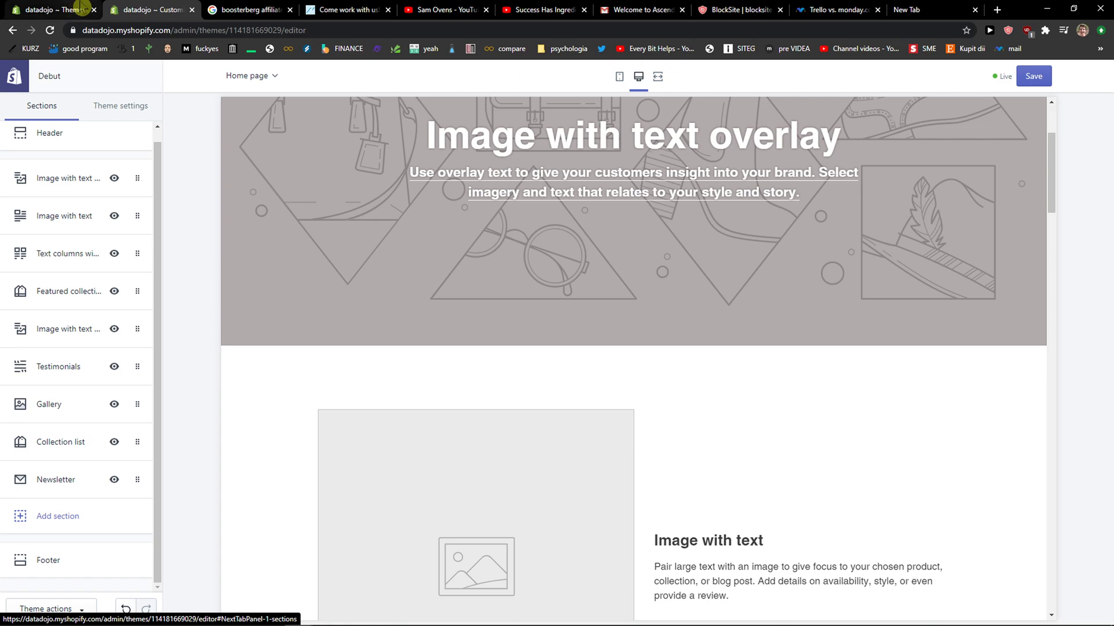
pyautogui.click(82, 6)
pyautogui.click(50, 32)
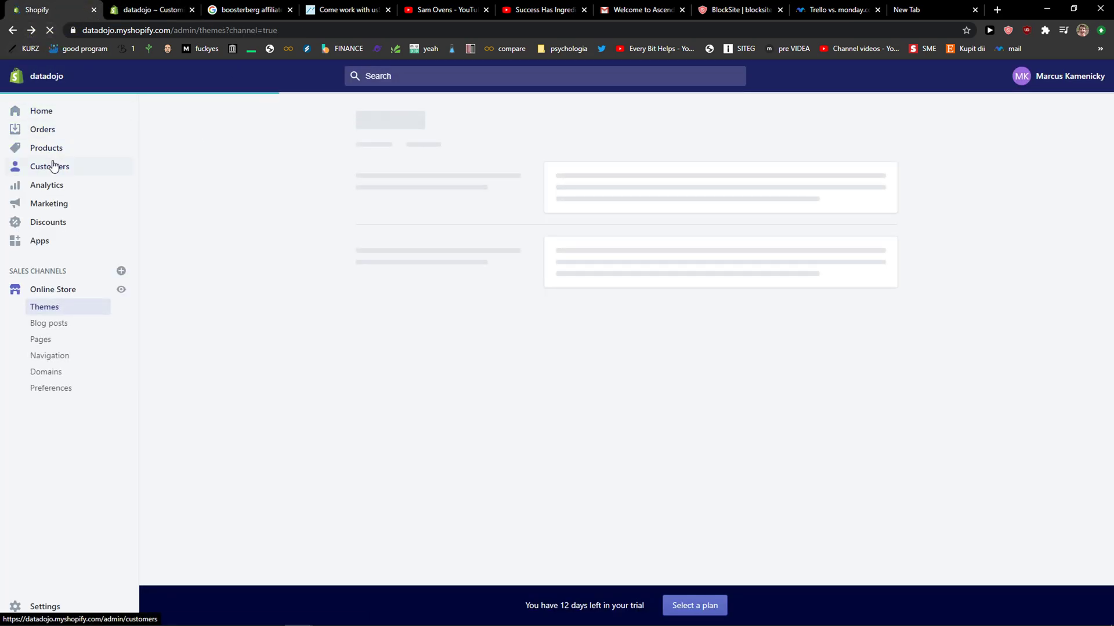
pyautogui.click(50, 167)
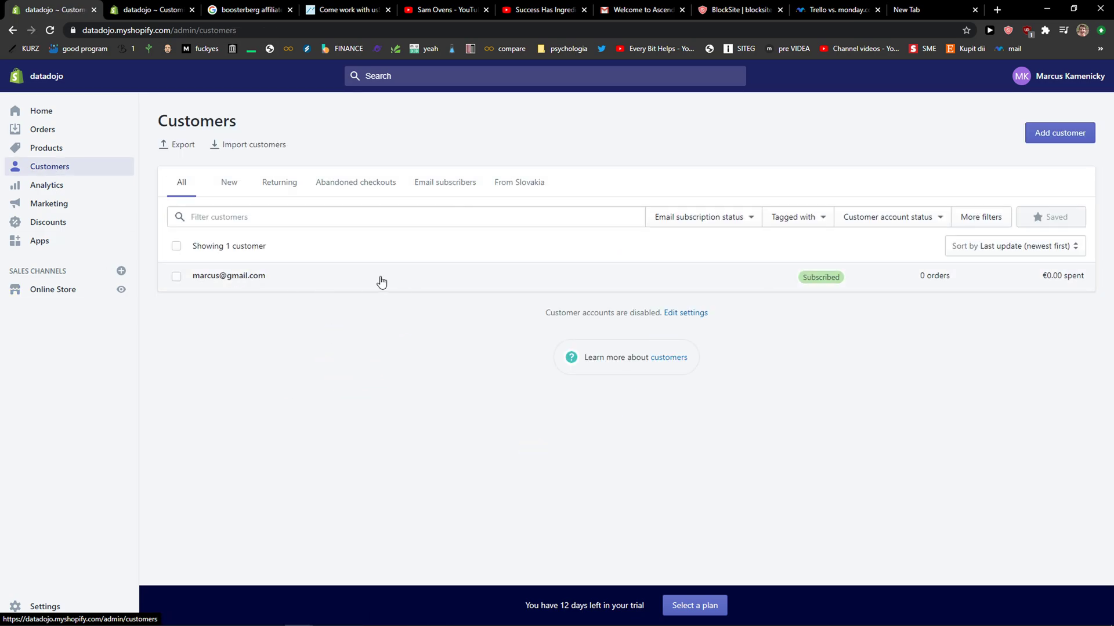
pyautogui.click(381, 282)
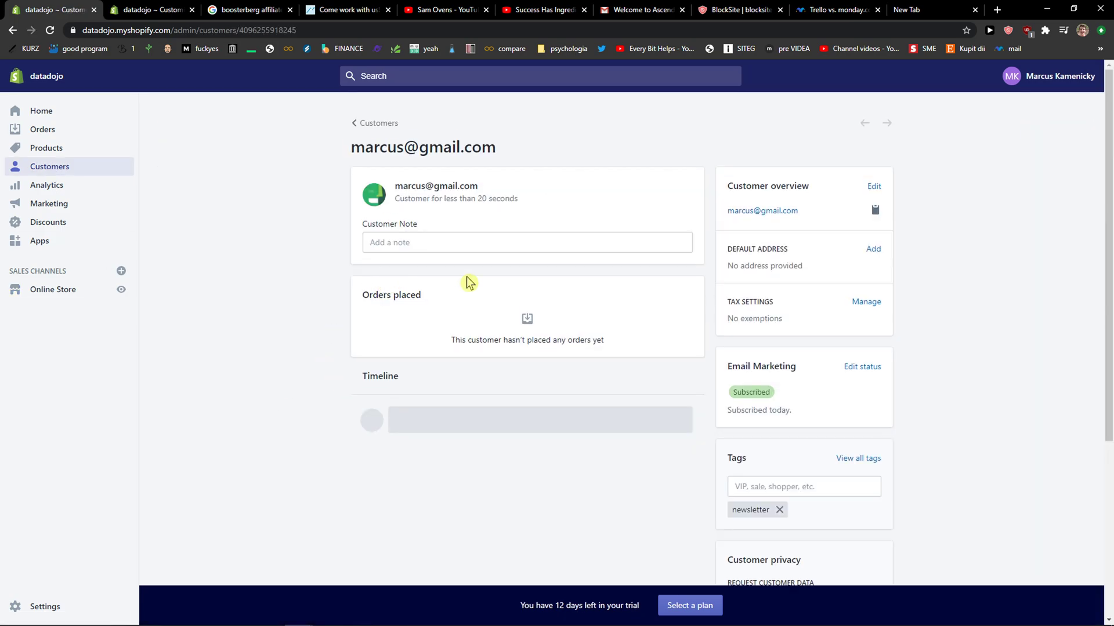
pyautogui.scroll(-1, 795, 467)
pyautogui.scroll(-3, 795, 467)
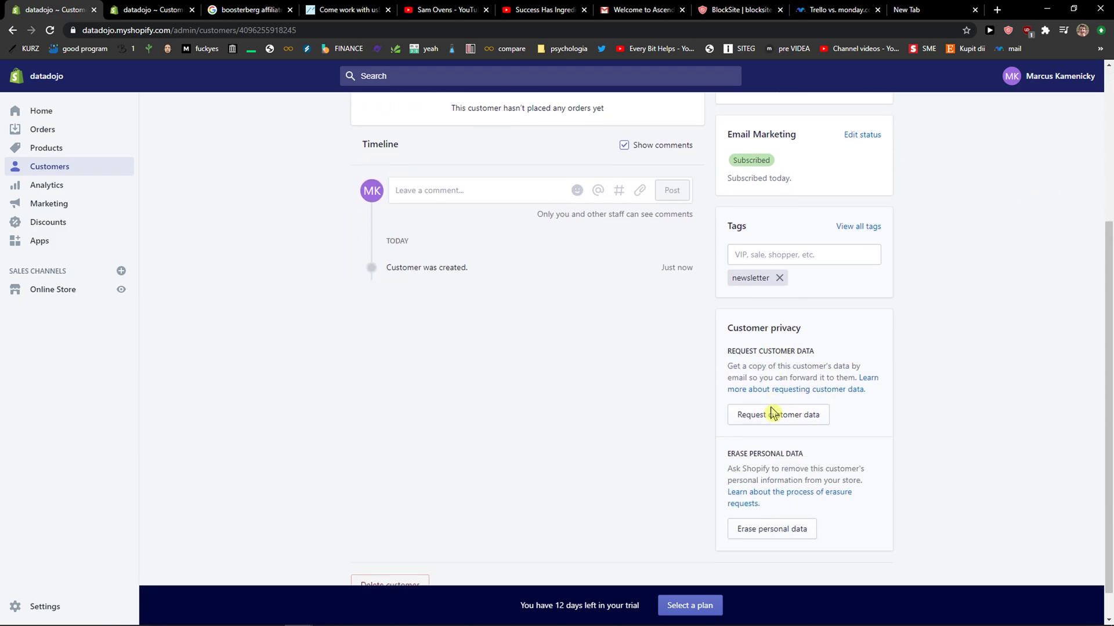
pyautogui.scroll(4, 549, 329)
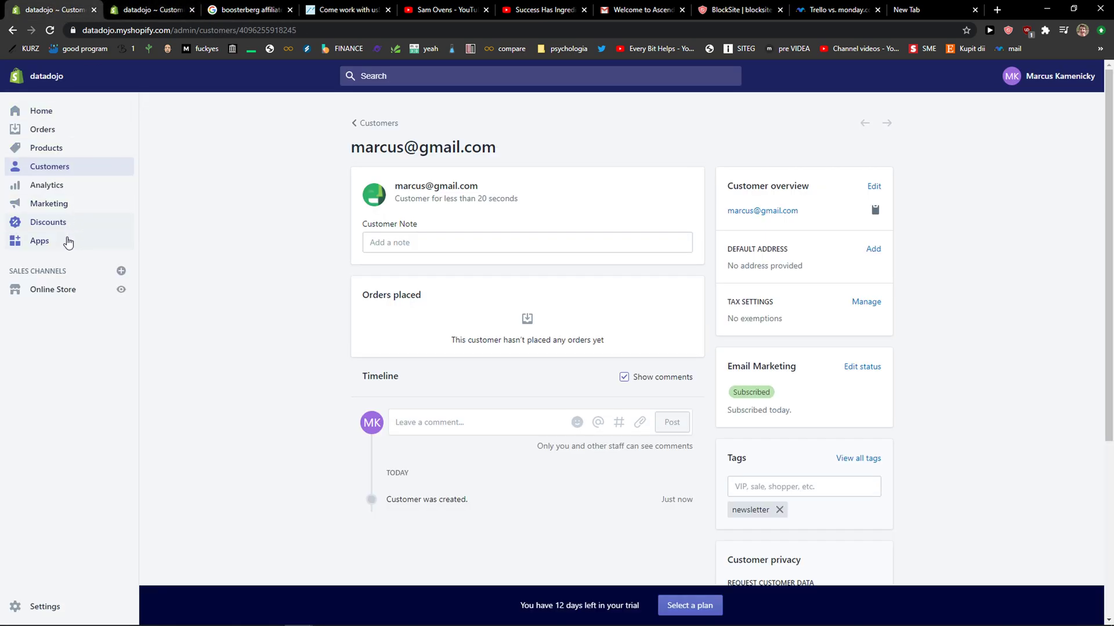
# Open the Apps page in a new tab and start a Shopify Email marketing campaign in the current one
pyautogui.middleClick(68, 242)
pyautogui.click(78, 204)
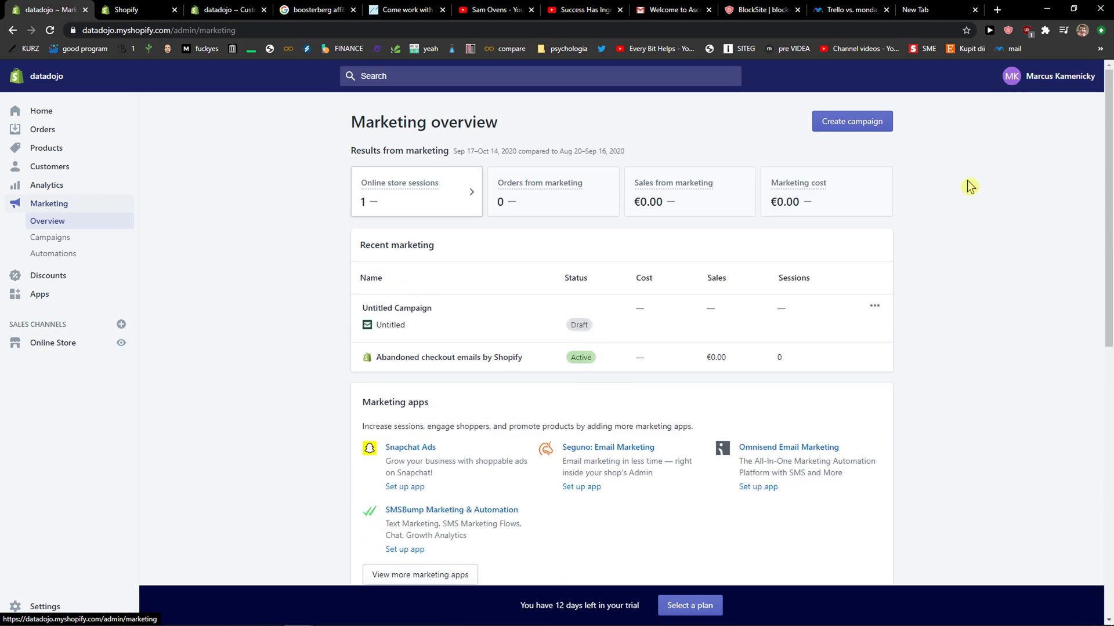
pyautogui.click(847, 119)
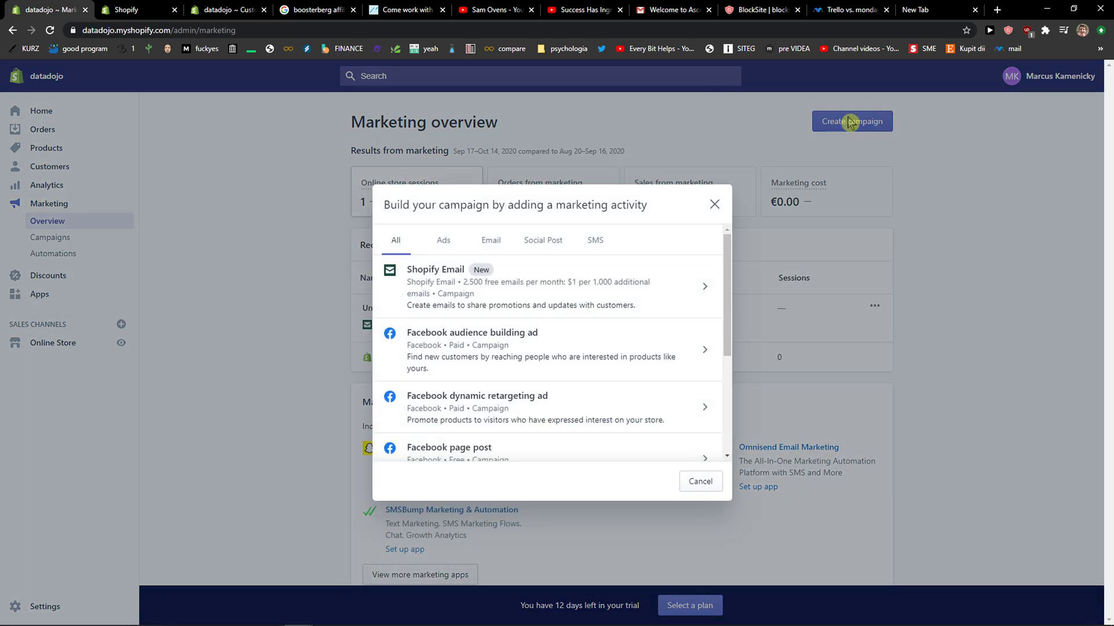
pyautogui.click(561, 300)
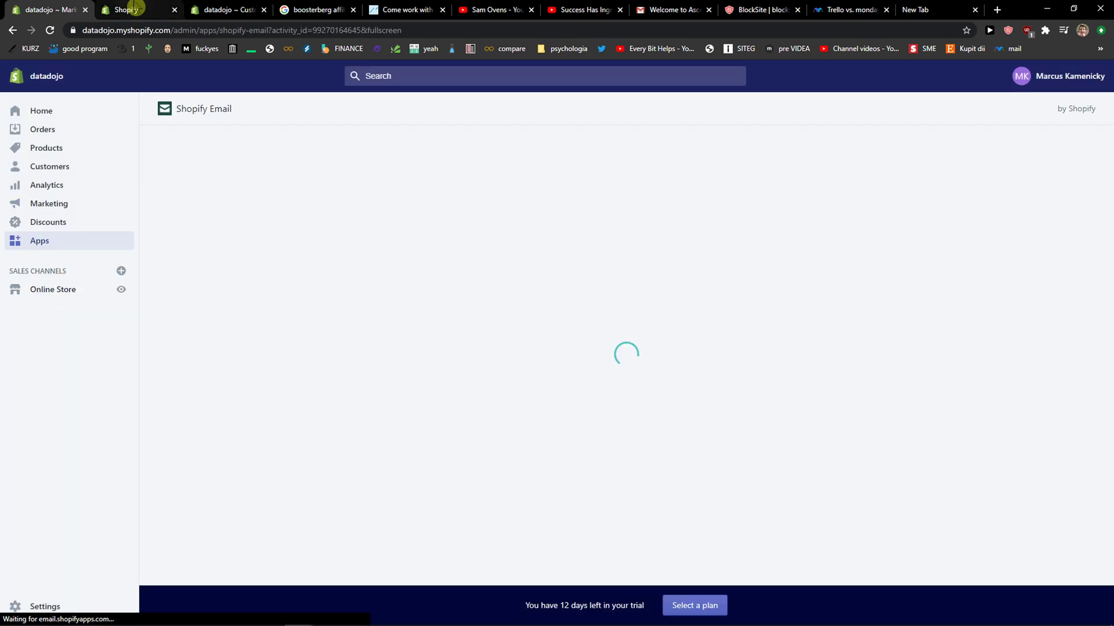
# Open the Shopify App Store from the Apps page, and return to the Shopify Email tab
pyautogui.click(145, 8)
pyautogui.click(225, 9)
pyautogui.click(156, 8)
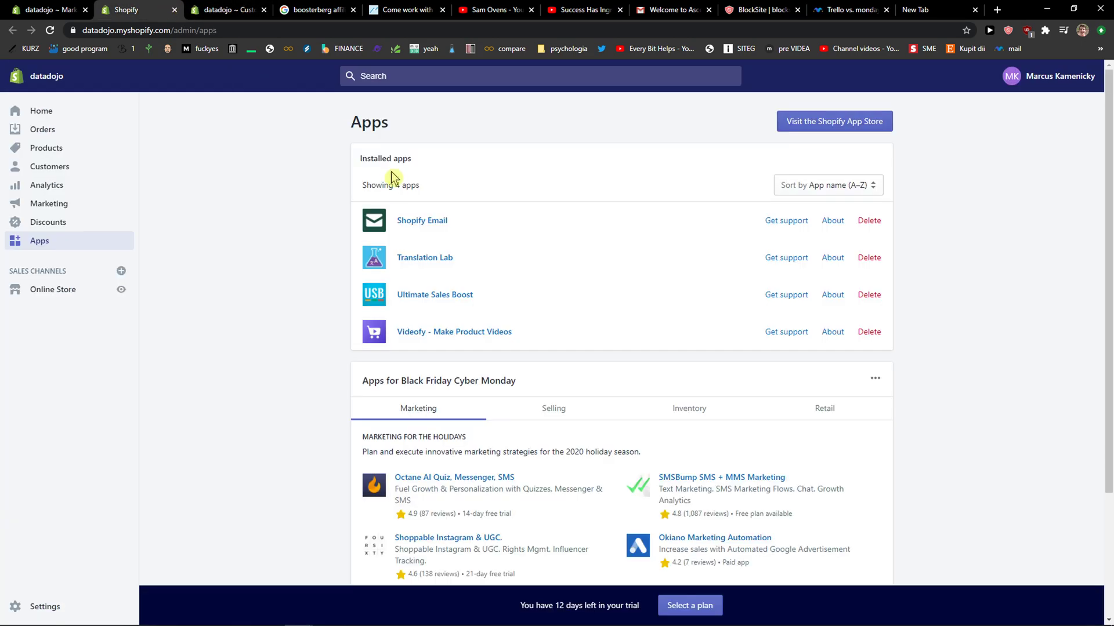
pyautogui.click(854, 125)
pyautogui.hotkey('ctrl', '1')
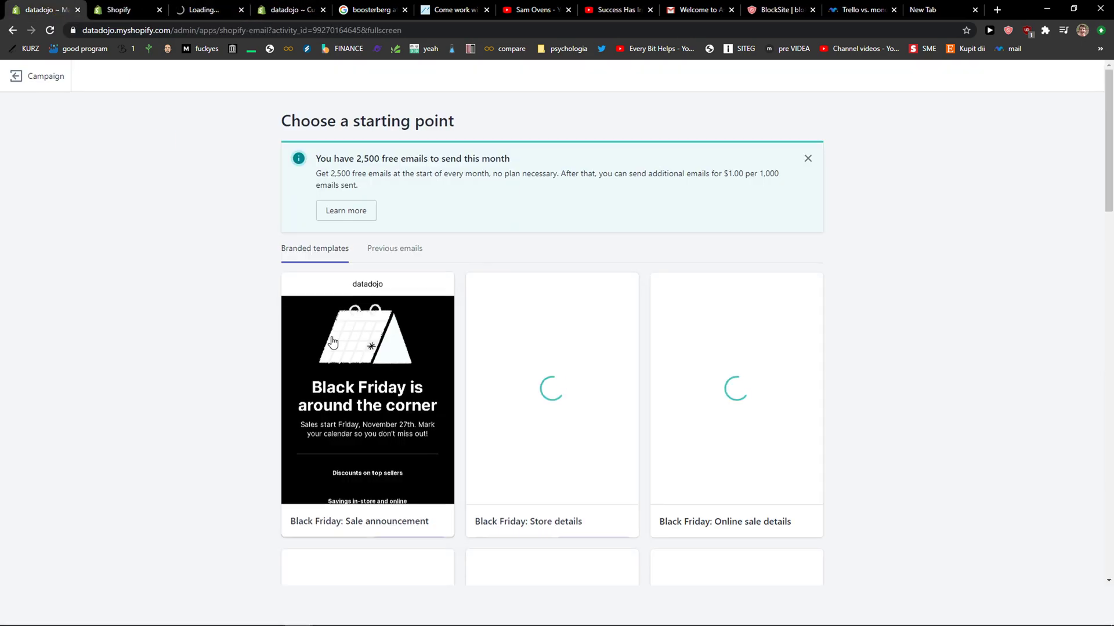
# Browse the branded email templates and select the Start of Black Friday template for the campaign
pyautogui.scroll(-1, 246, 279)
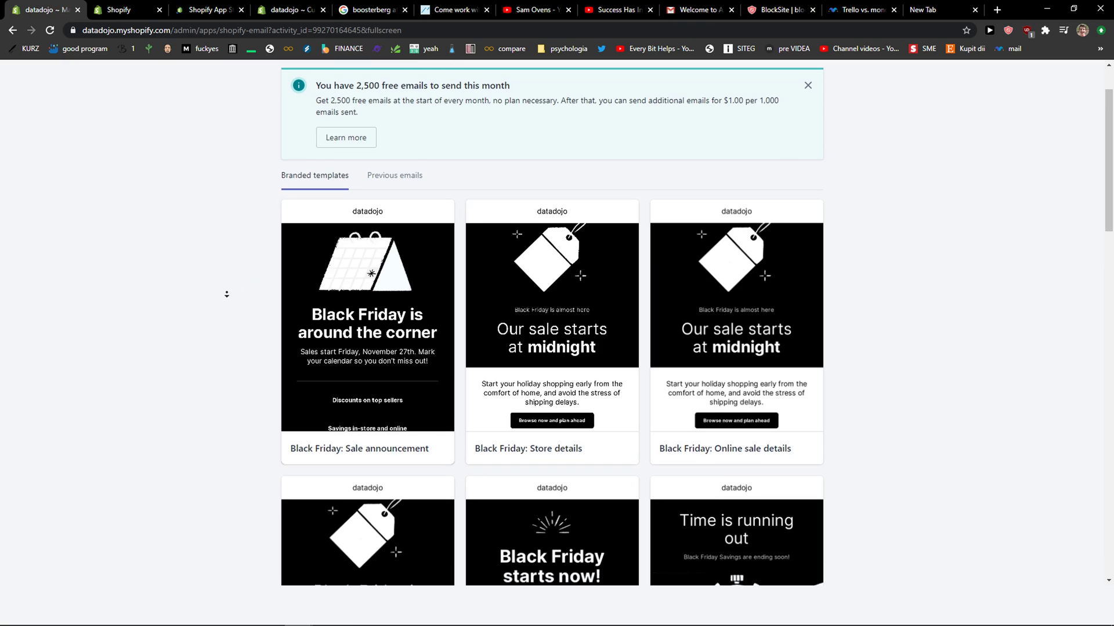
pyautogui.scroll(-15, 226, 294)
pyautogui.scroll(7, 241, 273)
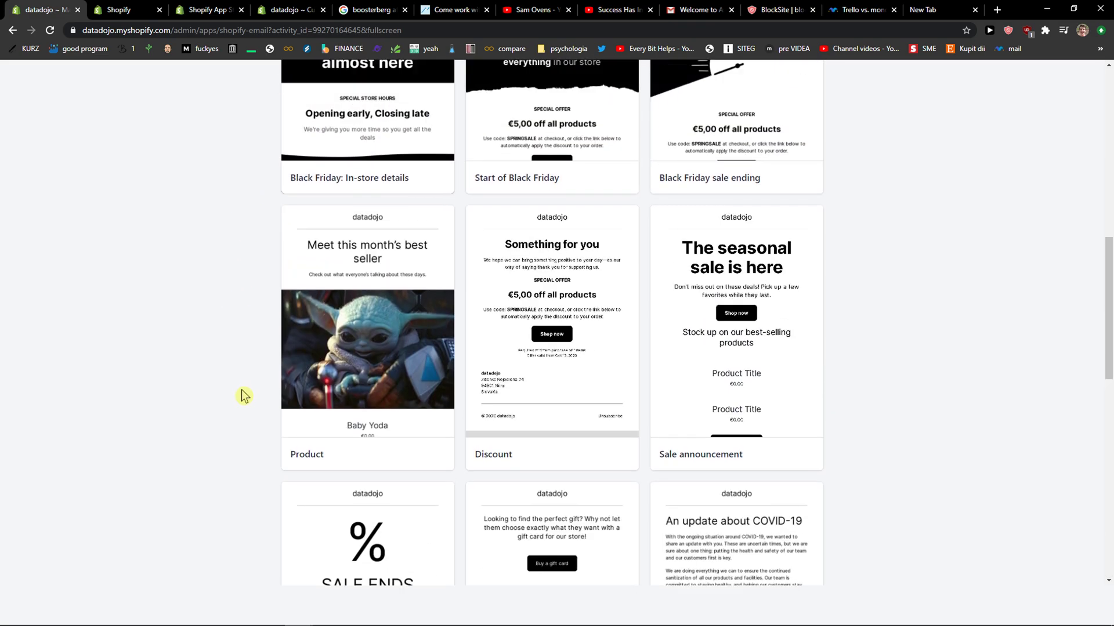
pyautogui.scroll(8, 242, 390)
pyautogui.scroll(-3, 241, 390)
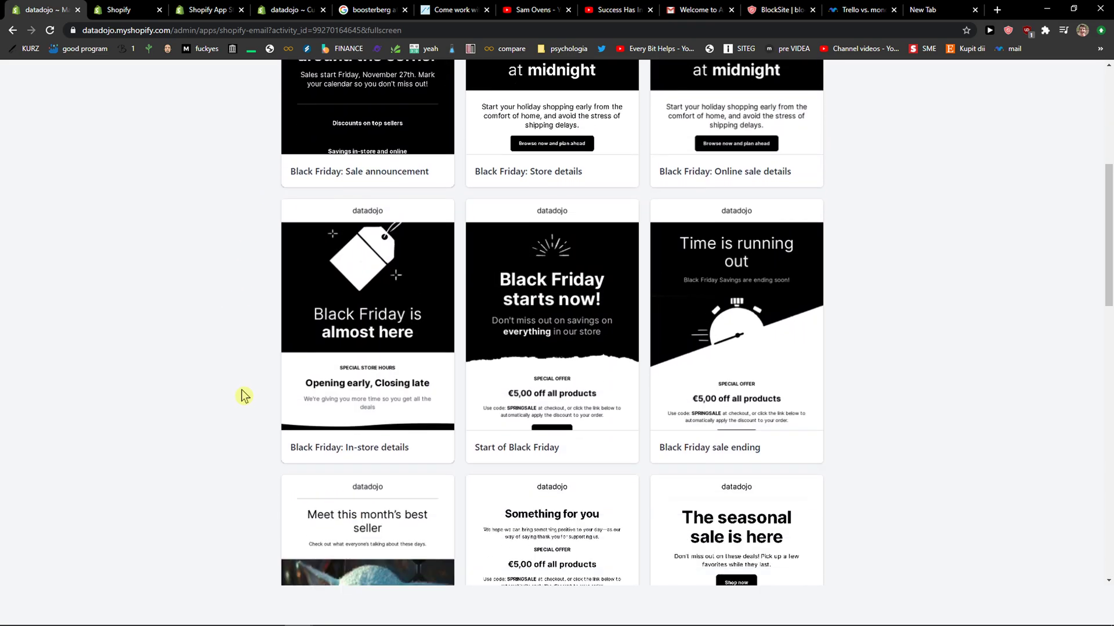
pyautogui.scroll(-5, 241, 389)
pyautogui.moveTo(555, 363)
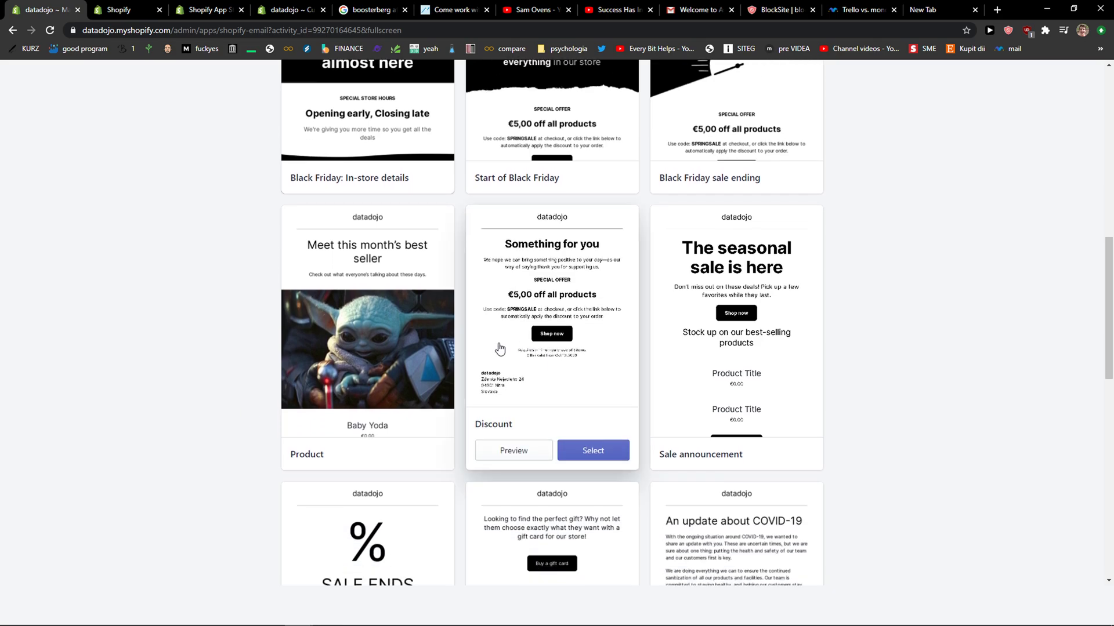
pyautogui.scroll(-3, 278, 382)
pyautogui.moveTo(283, 388)
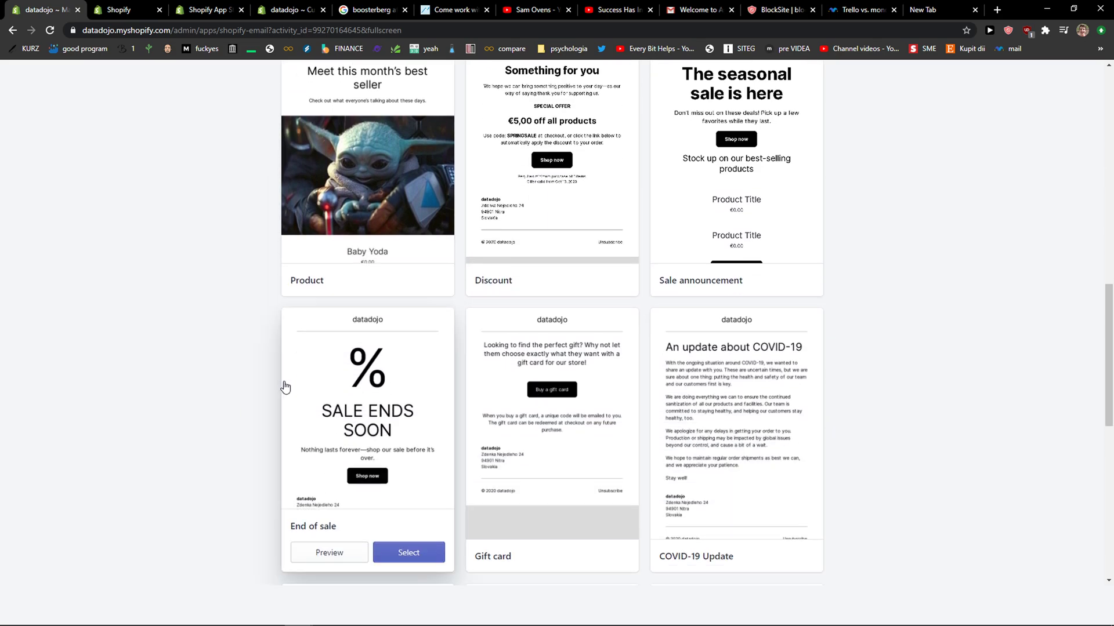
pyautogui.scroll(-4, 928, 393)
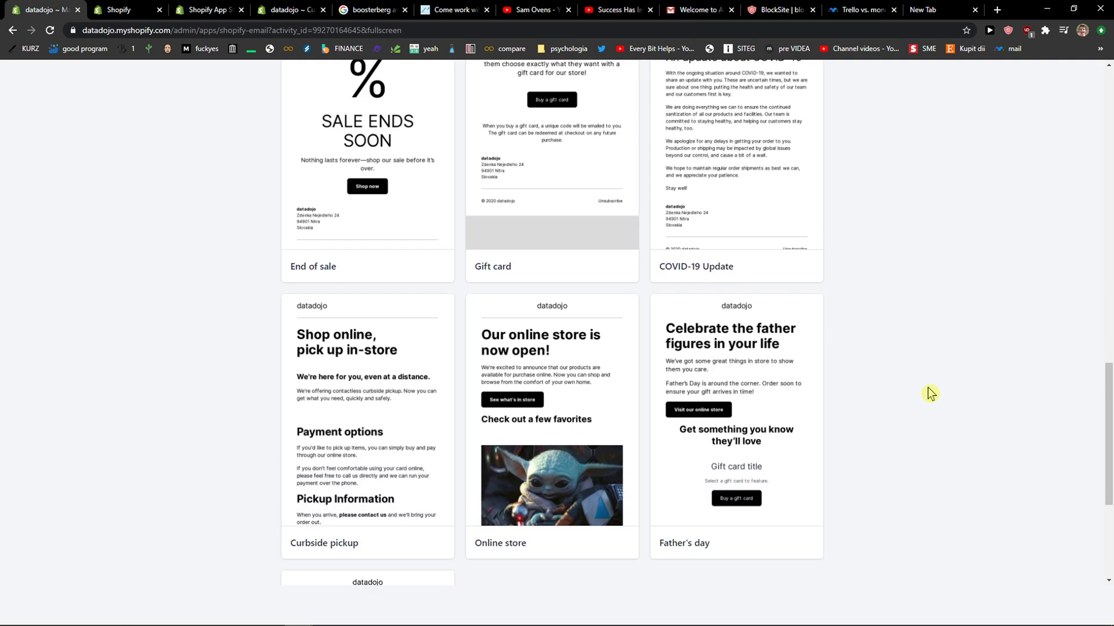
pyautogui.scroll(15, 927, 387)
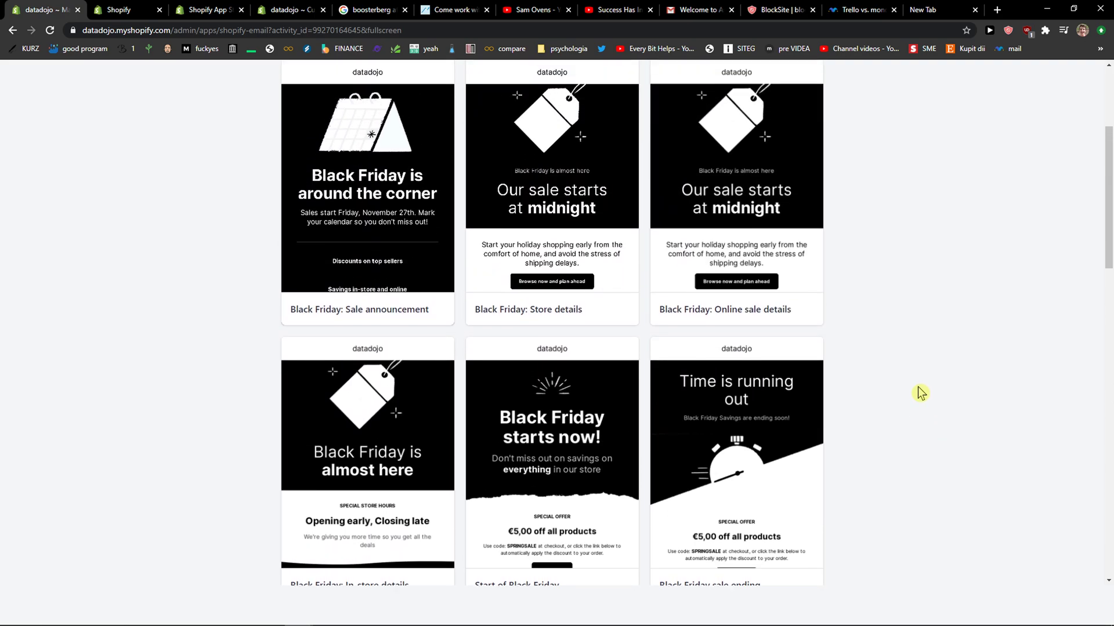
pyautogui.scroll(-2, 920, 394)
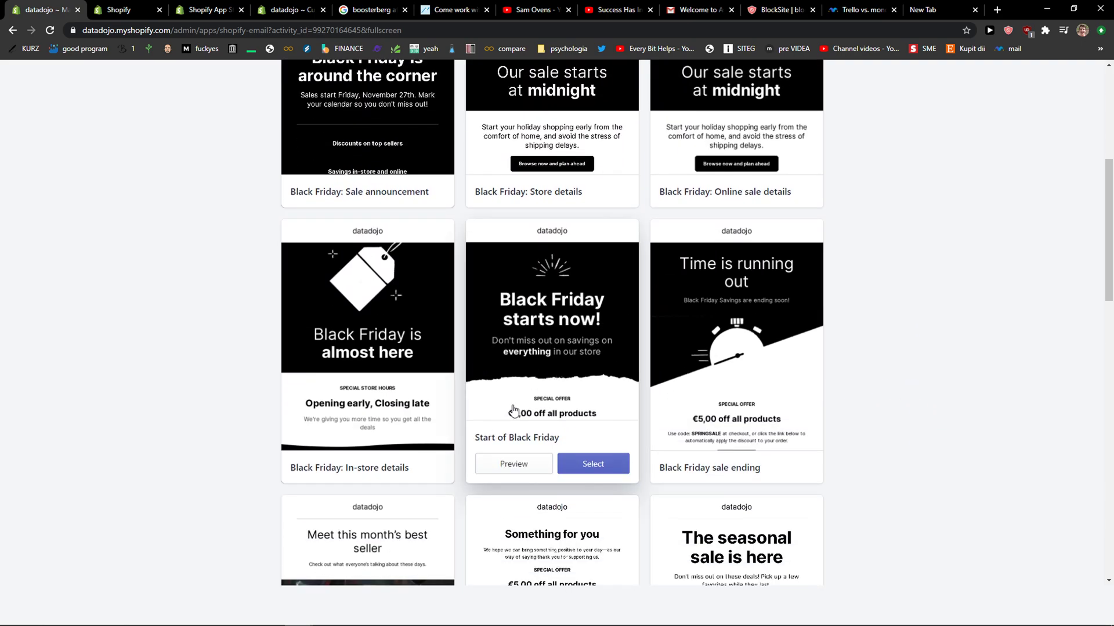
pyautogui.click(582, 465)
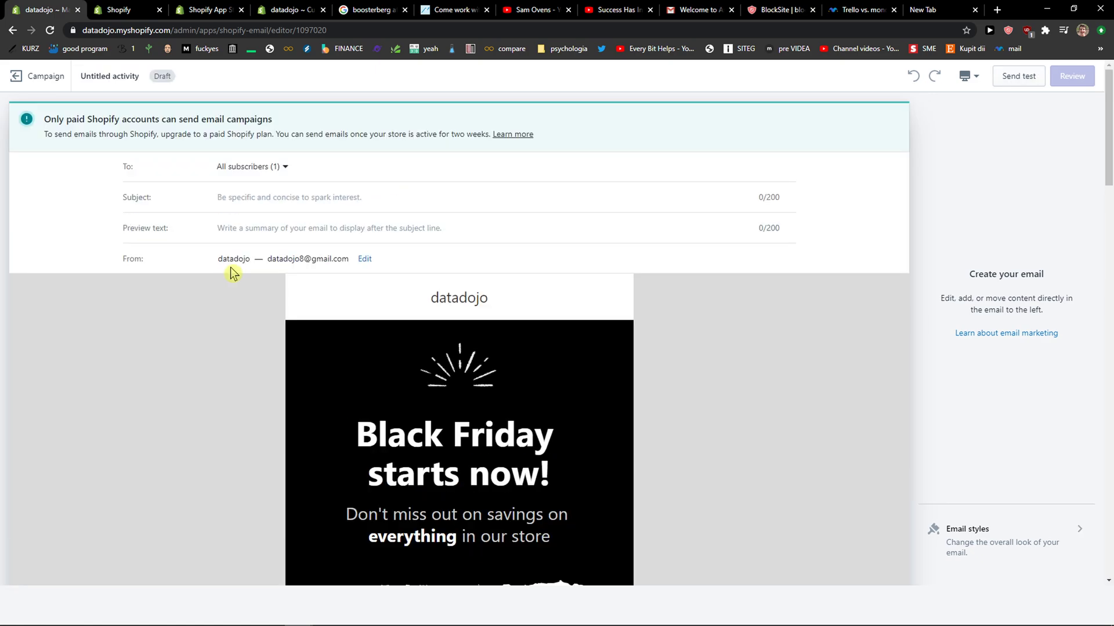
# Check the recipient groups, set the email subject to "COMMING SOON!" and the preview text to "BUY NOW!"
pyautogui.click(273, 166)
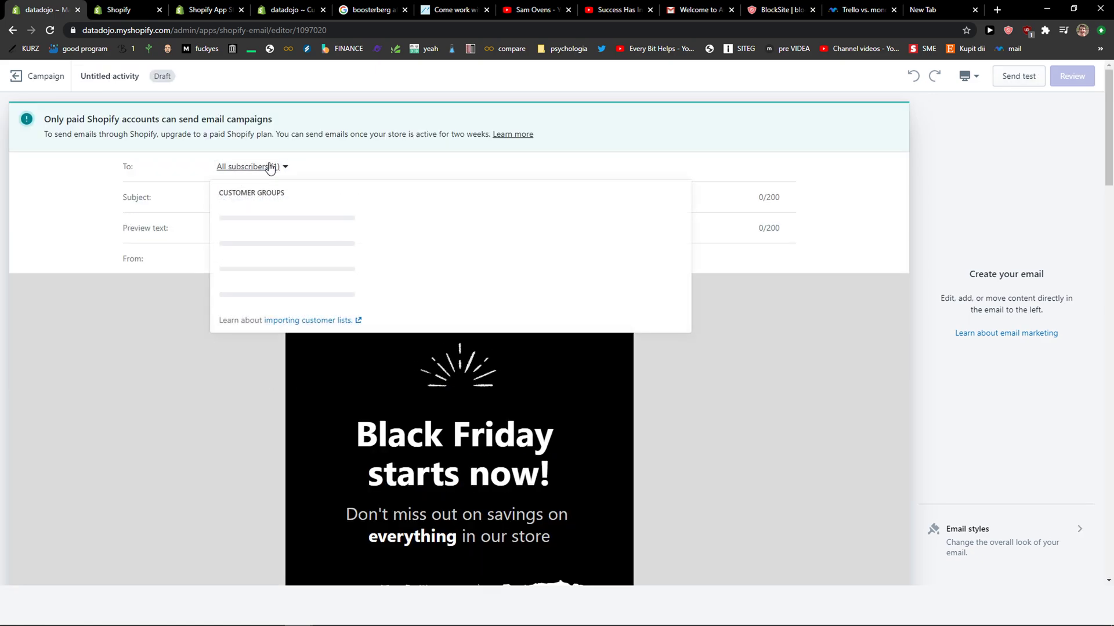
pyautogui.click(95, 228)
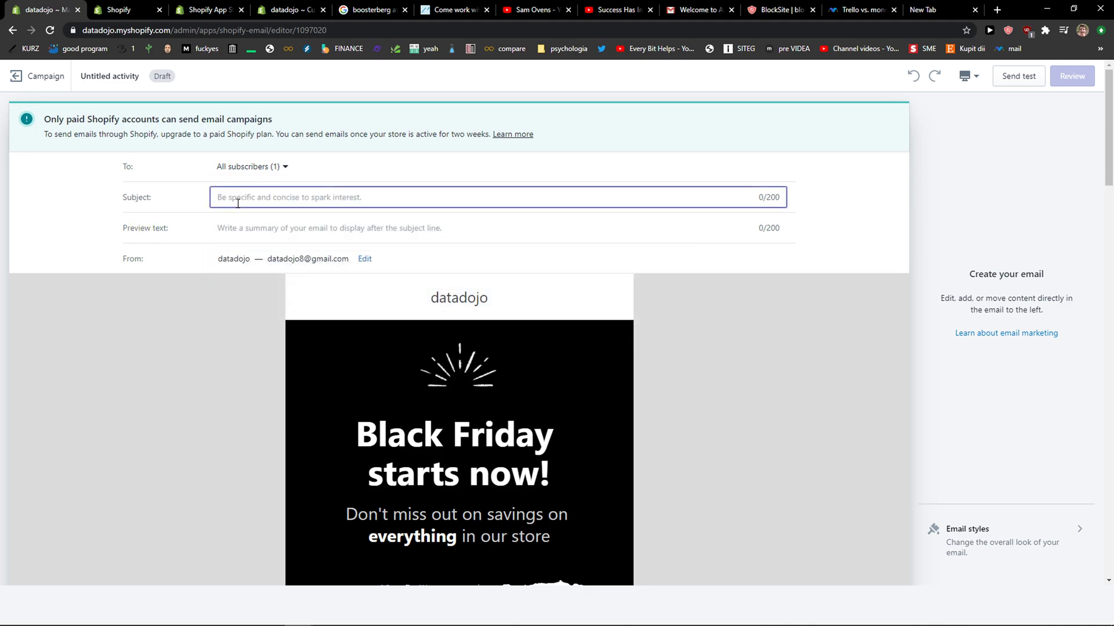
pyautogui.write('COMMING SOON!')
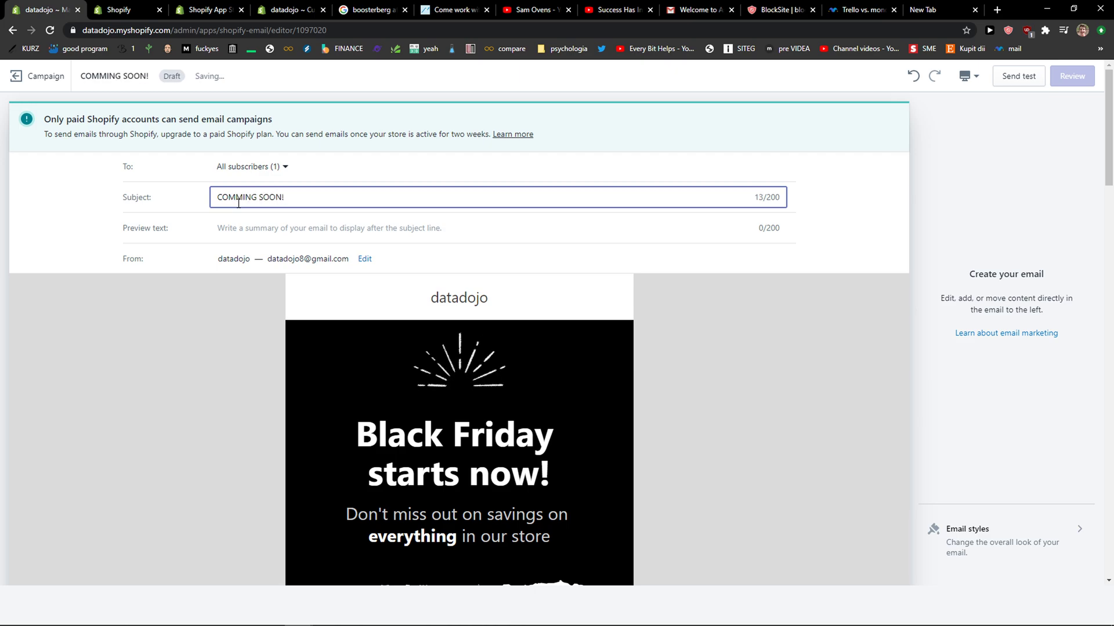
pyautogui.click(248, 219)
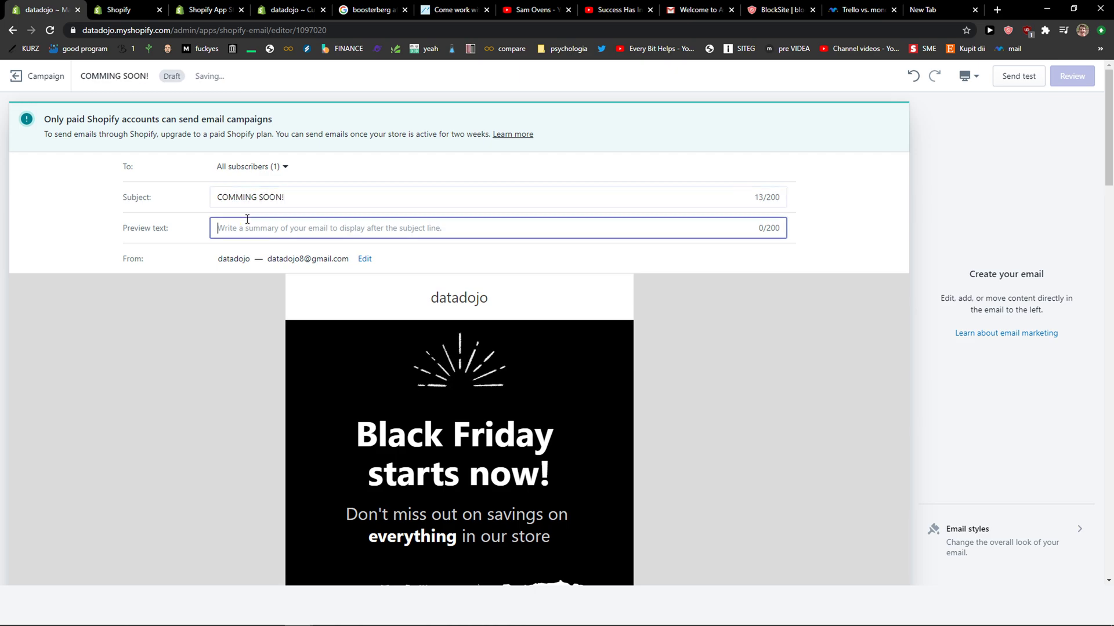
pyautogui.write('BUY NOW!')
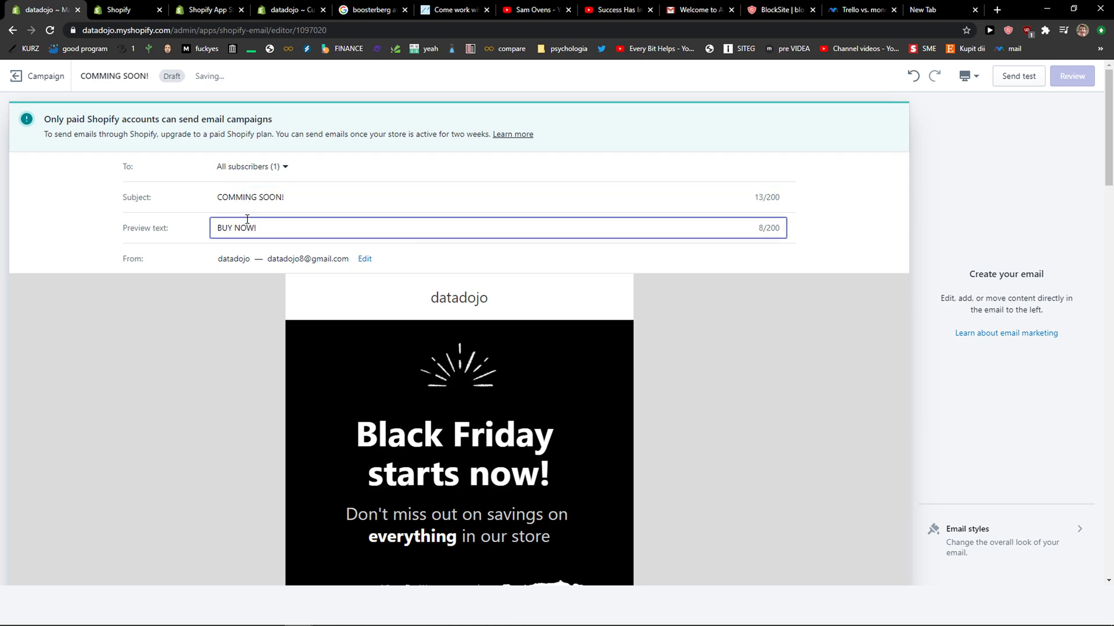
# Examine the editable headline, subtitle and special offer text in the body of the Black Friday email
pyautogui.scroll(-2, 193, 329)
pyautogui.click(459, 355)
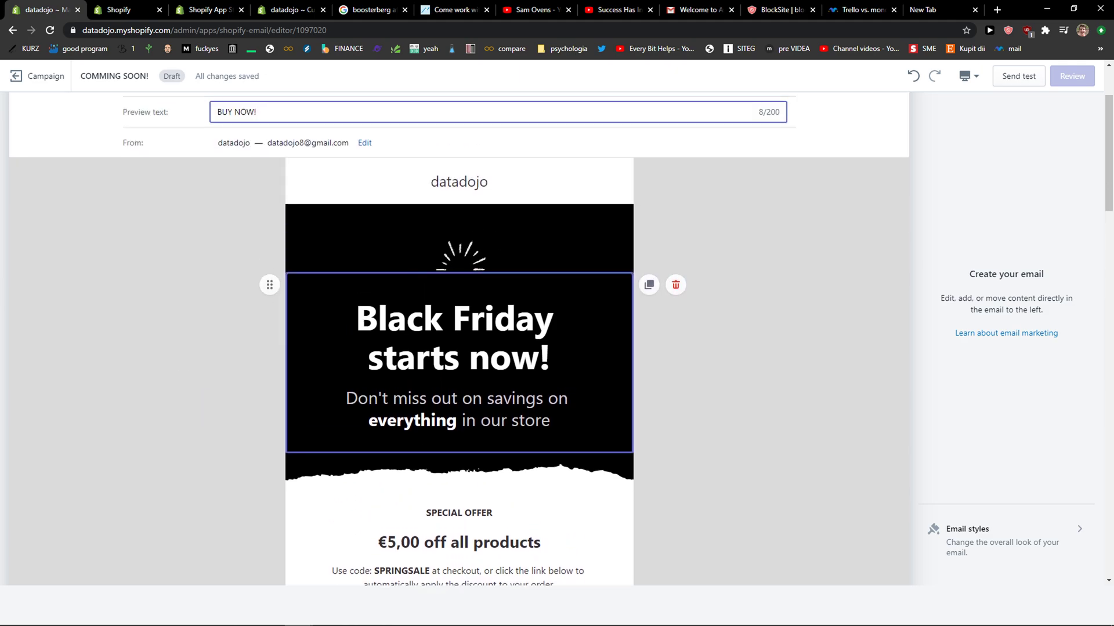
pyautogui.moveTo(356, 319); pyautogui.dragTo(498, 357)
pyautogui.click(409, 399)
pyautogui.scroll(-3, 408, 399)
pyautogui.click(379, 423)
pyautogui.moveTo(377, 368); pyautogui.dragTo(562, 371)
pyautogui.click(392, 397)
# Check the discount codes on the store's Discounts page, and return to the Shopify Email editor tab
pyautogui.click(94, 9)
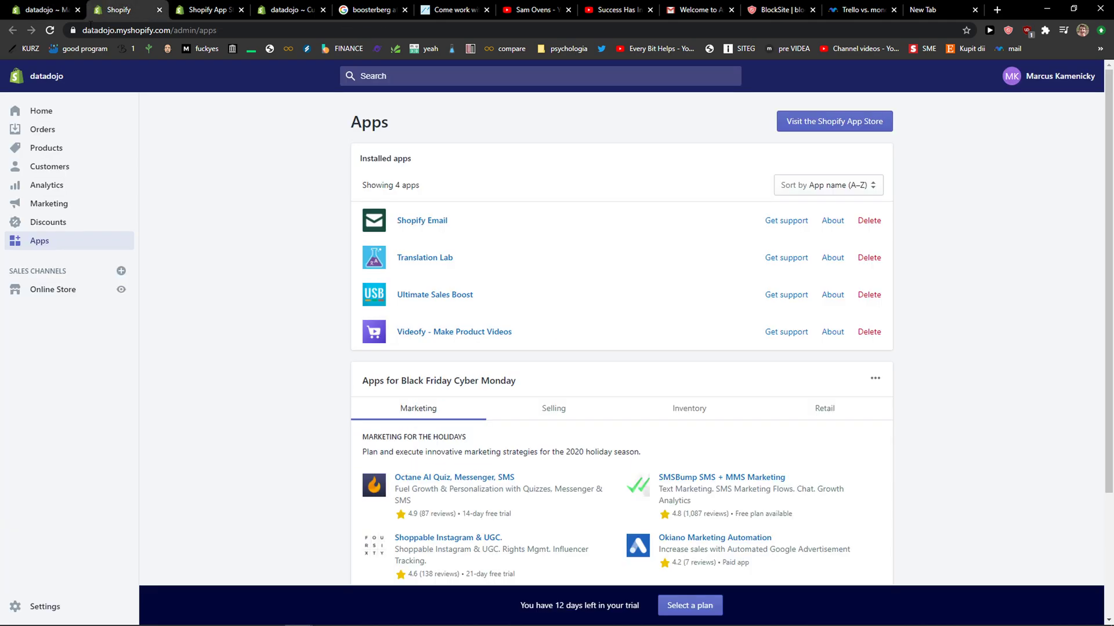
pyautogui.click(47, 226)
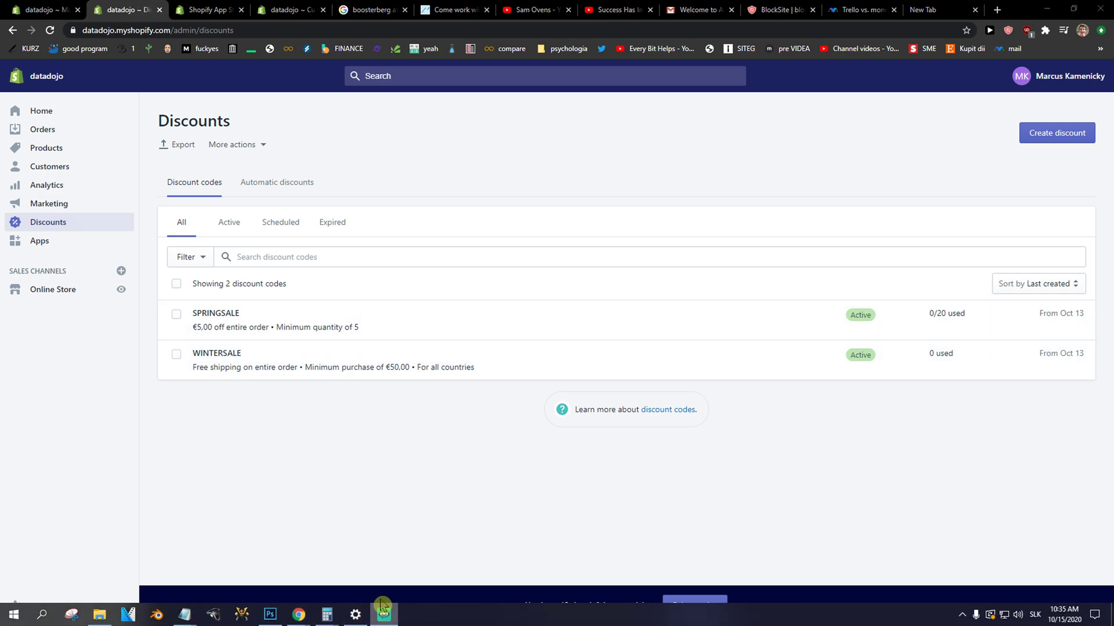
pyautogui.click(65, 8)
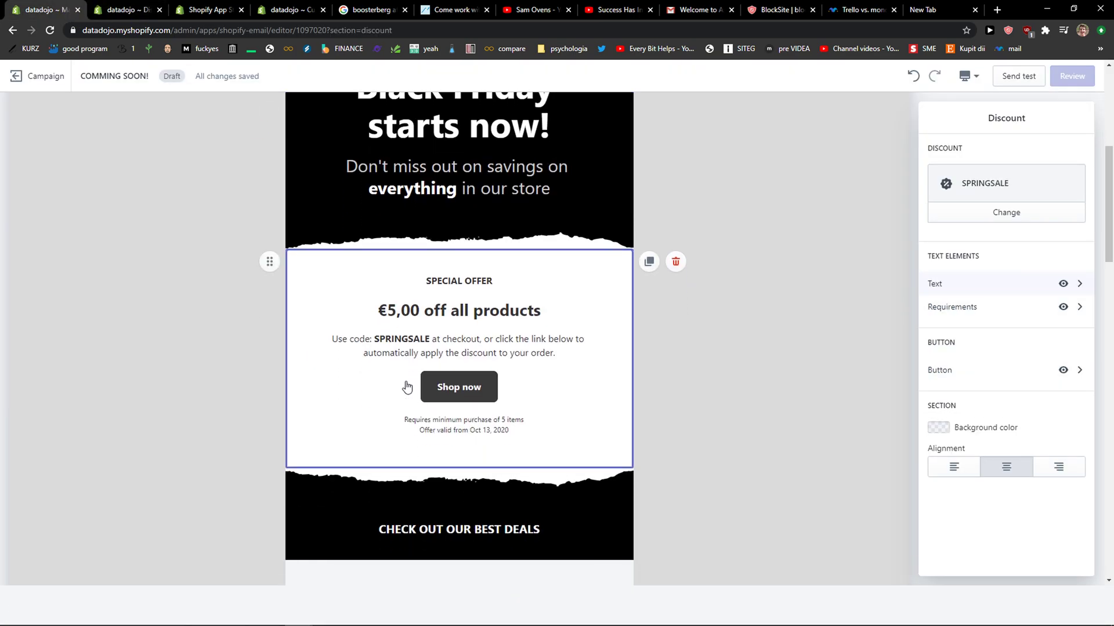
# Examine the style settings of the "CHECK OUT OUR BEST DEALS" text and the discount section's Shop now button
pyautogui.scroll(-1, 566, 369)
pyautogui.click(453, 455)
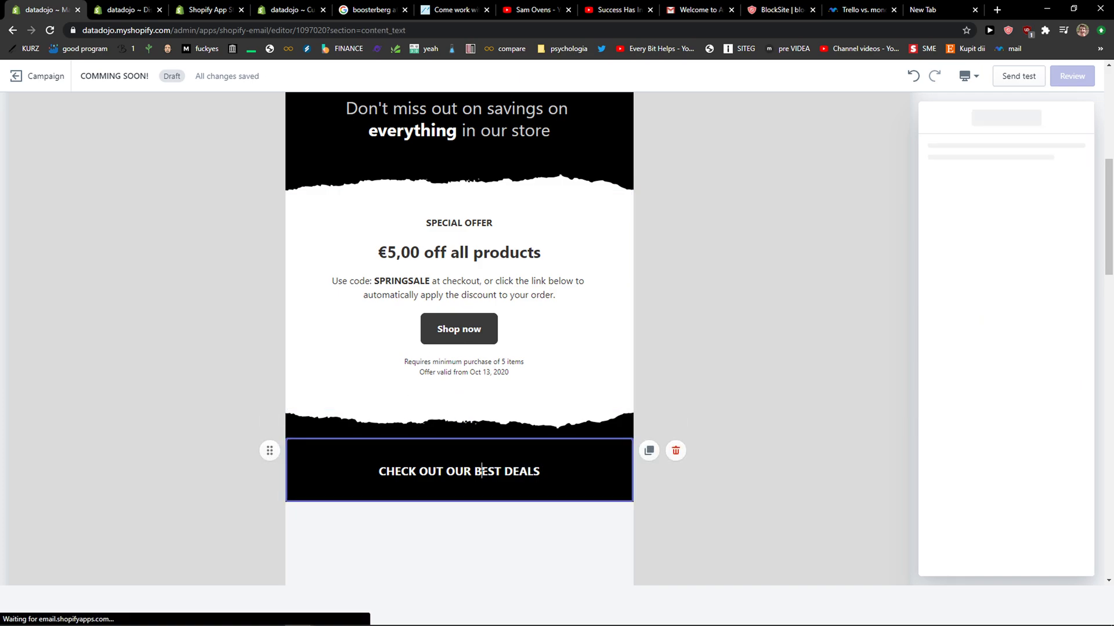
pyautogui.tripleClick(489, 471)
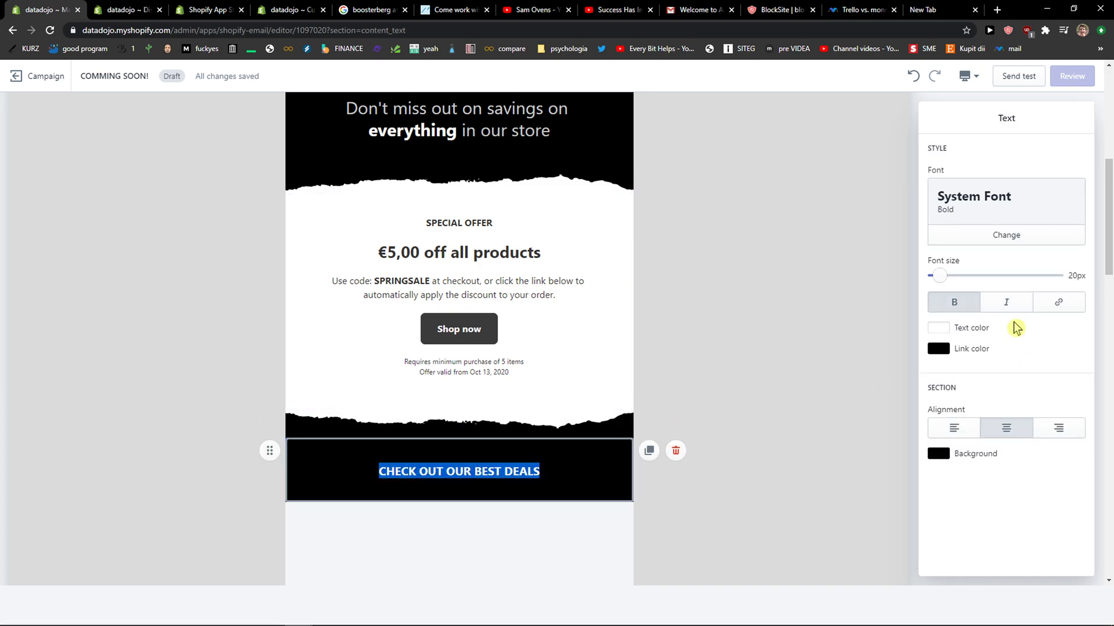
pyautogui.scroll(1, 450, 376)
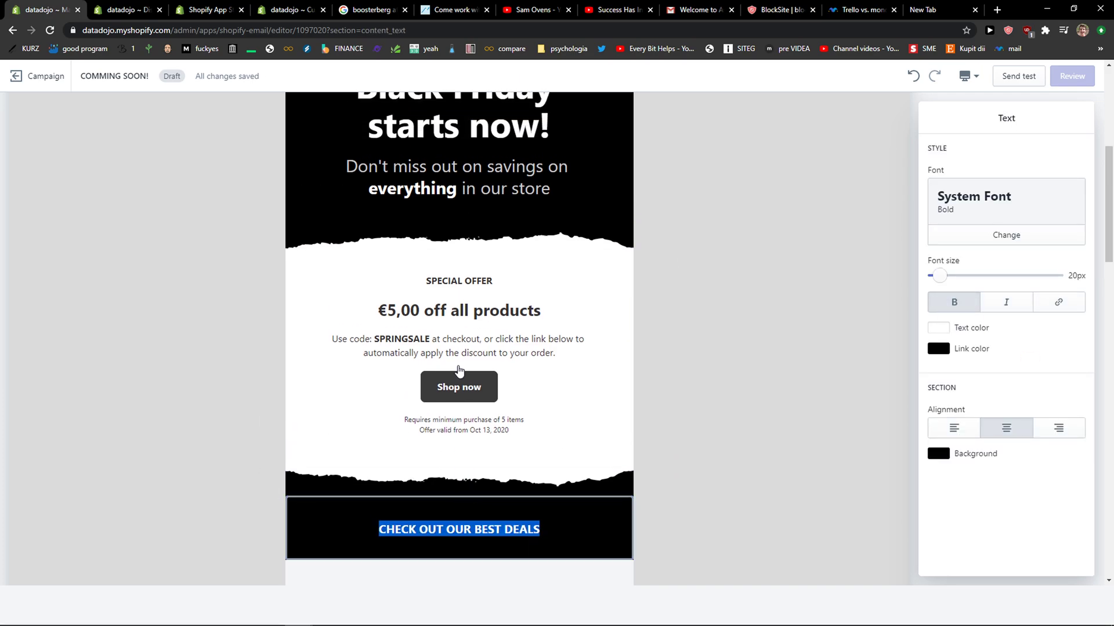
pyautogui.click(450, 376)
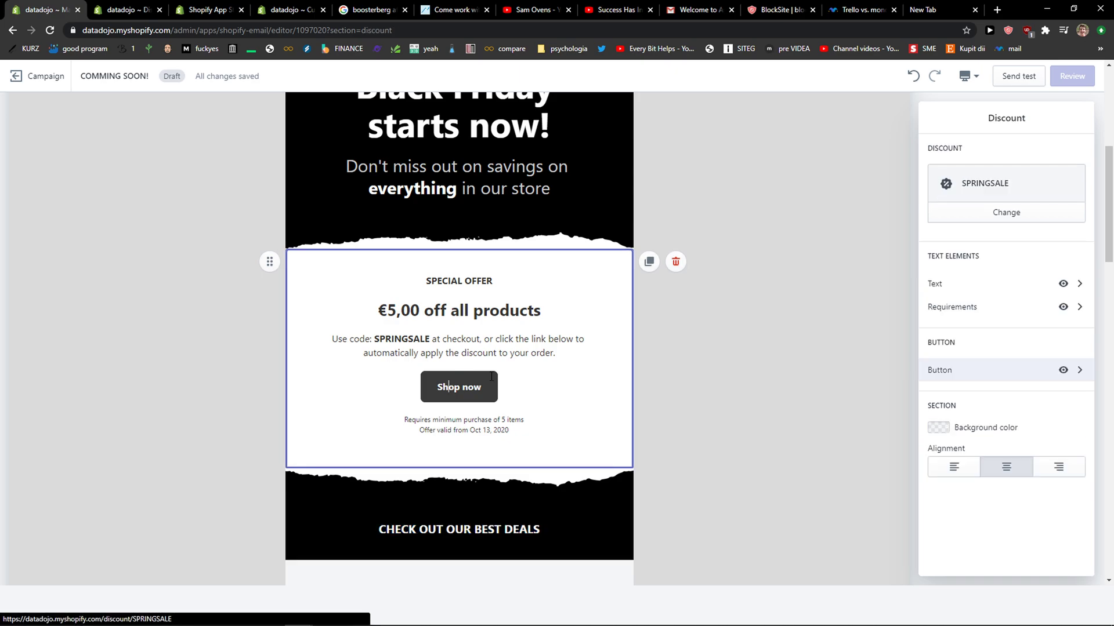
# Change the discount in the email's special offer section to WINTERSALE
pyautogui.scroll(6, 534, 403)
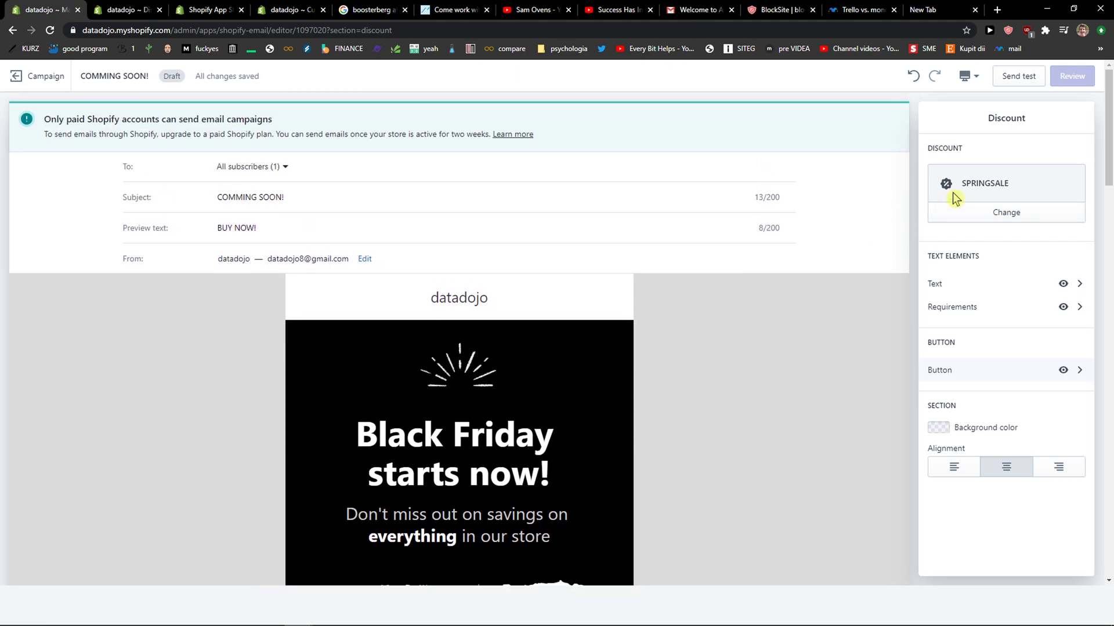
pyautogui.click(971, 215)
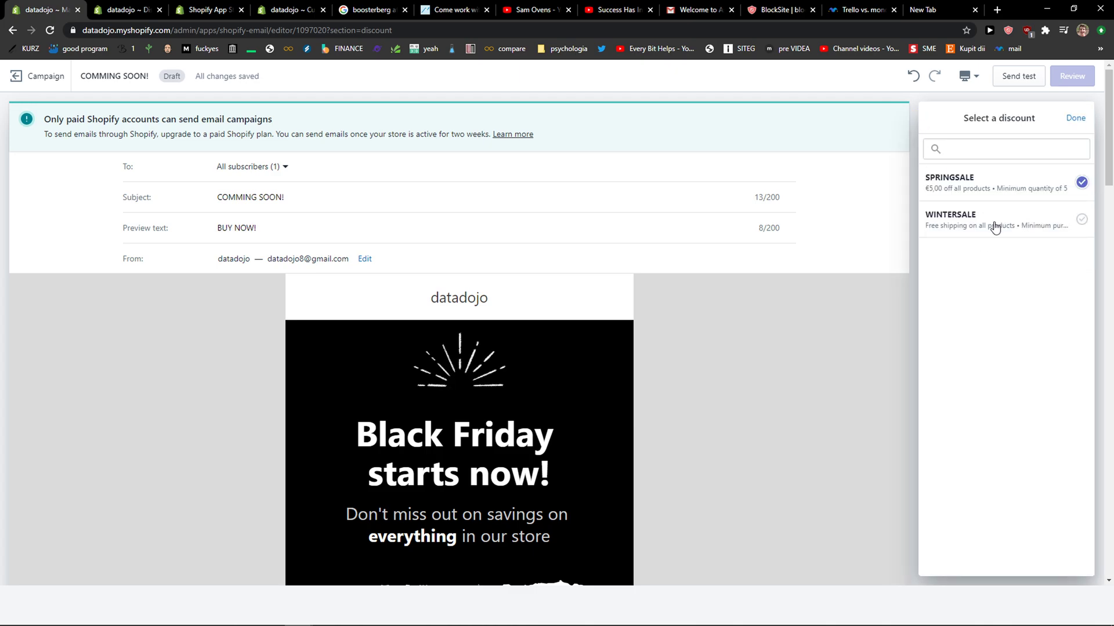
pyautogui.click(994, 227)
pyautogui.scroll(-3, 676, 437)
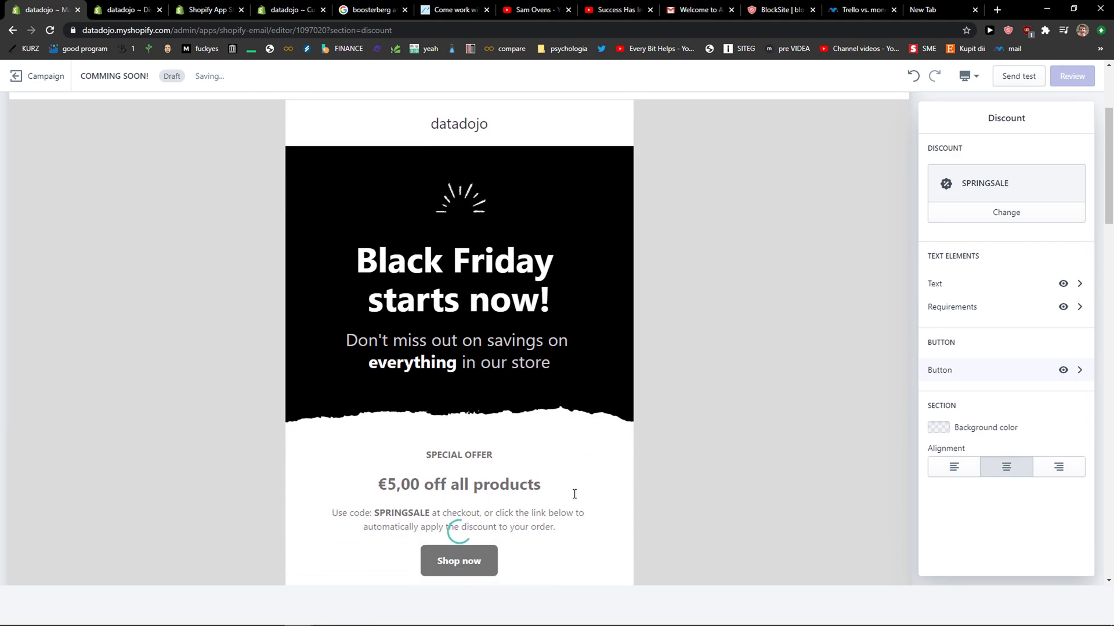
pyautogui.scroll(-1, 580, 446)
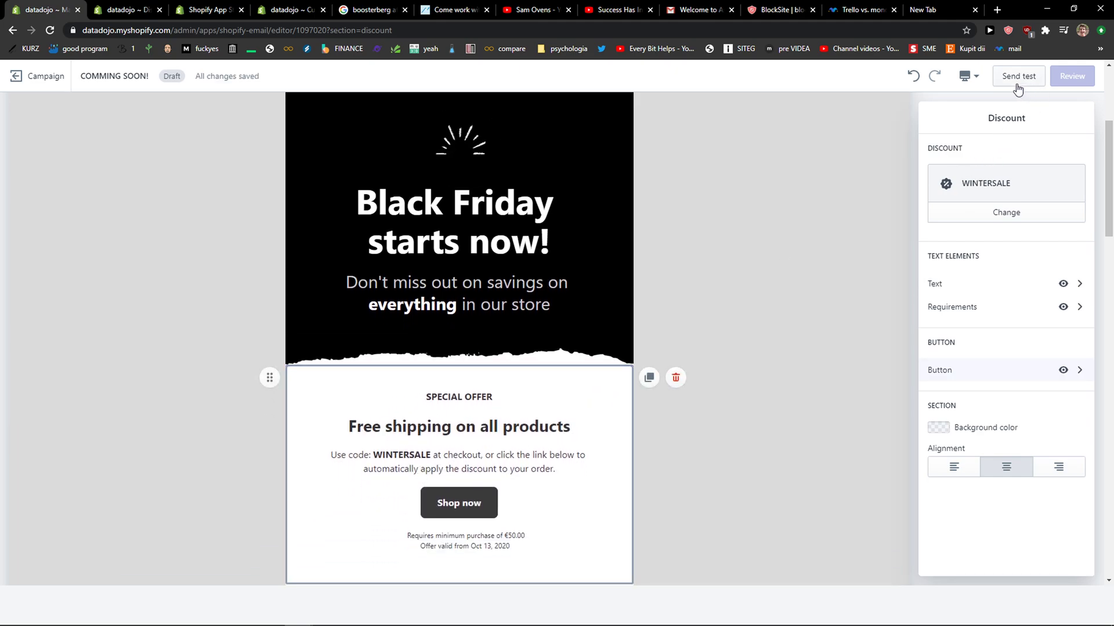
# Preview the email in the Mobile layout, switch back to Desktop, and look through the email's content
pyautogui.click(739, 211)
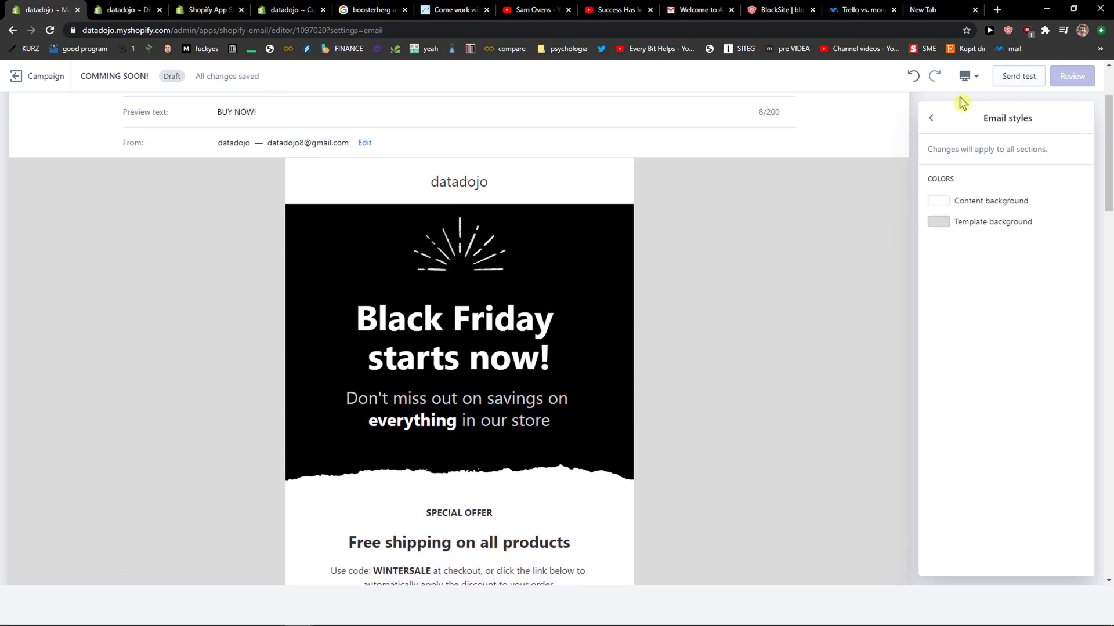
pyautogui.click(424, 435)
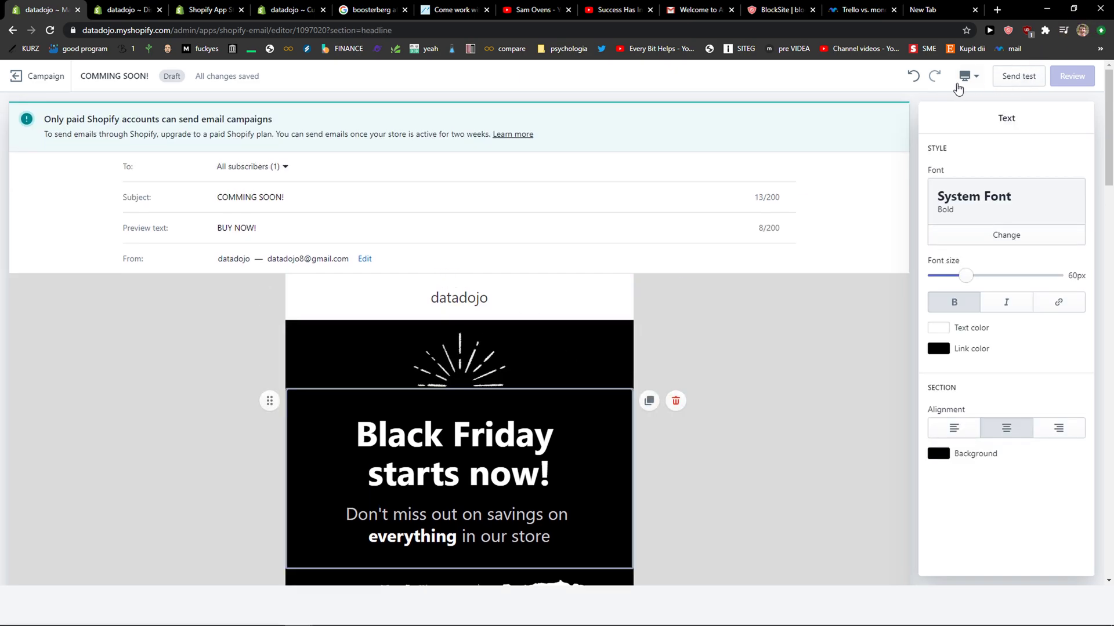
pyautogui.click(984, 101)
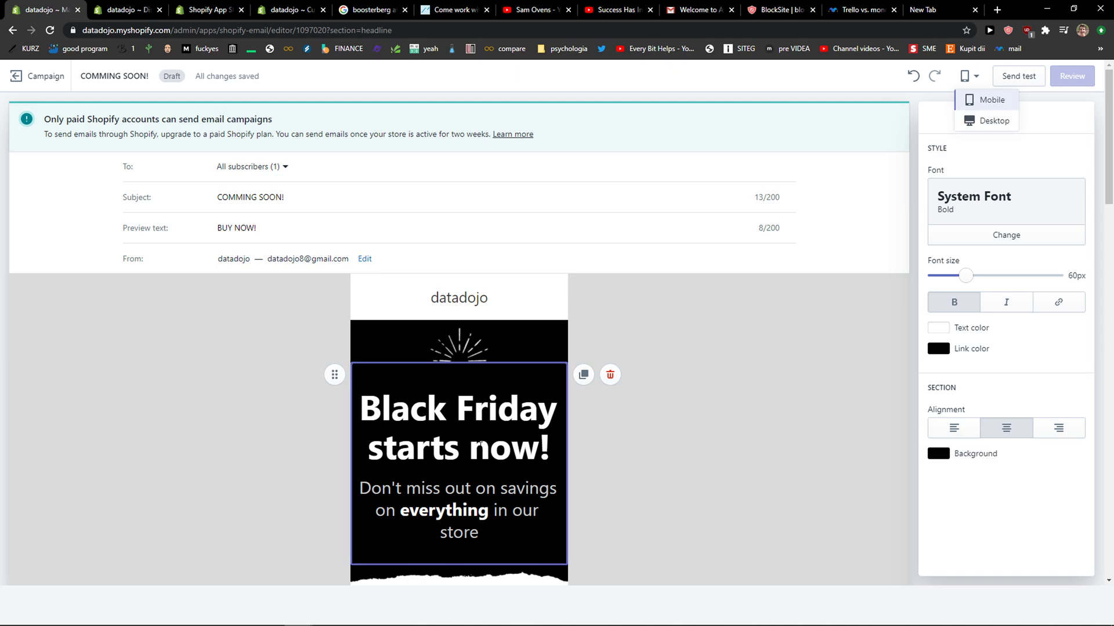
pyautogui.click(972, 120)
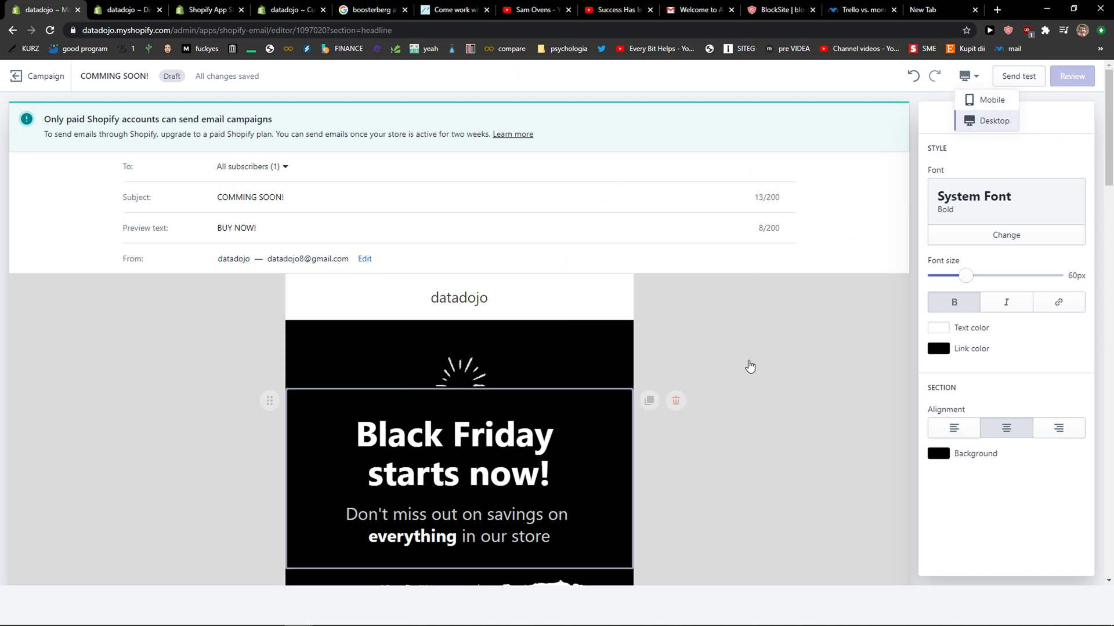
pyautogui.click(748, 365)
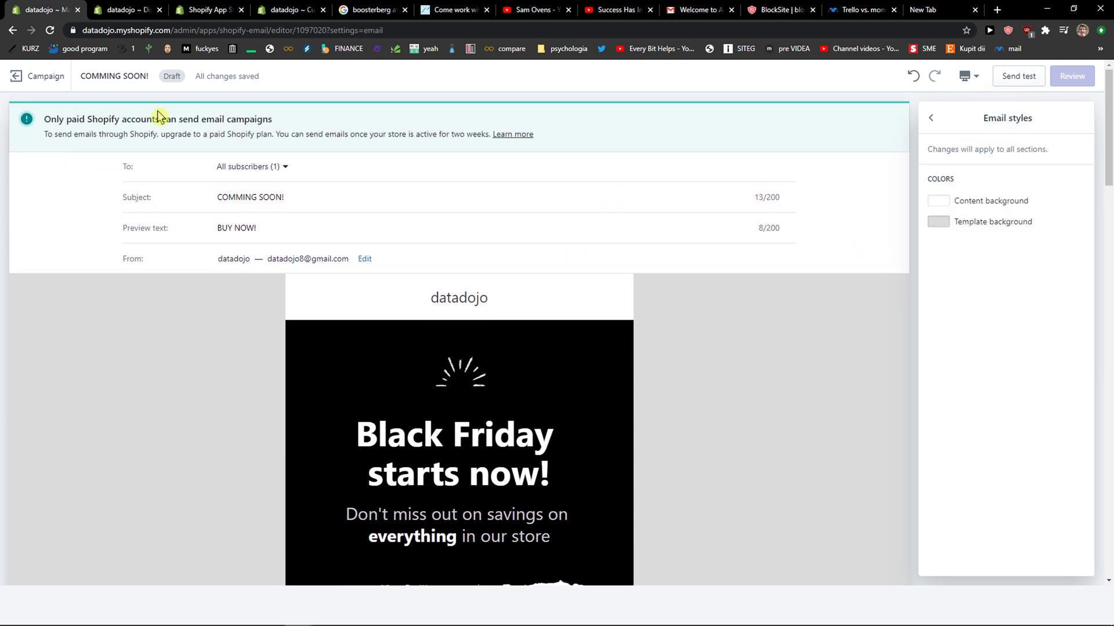
pyautogui.scroll(-20, 179, 304)
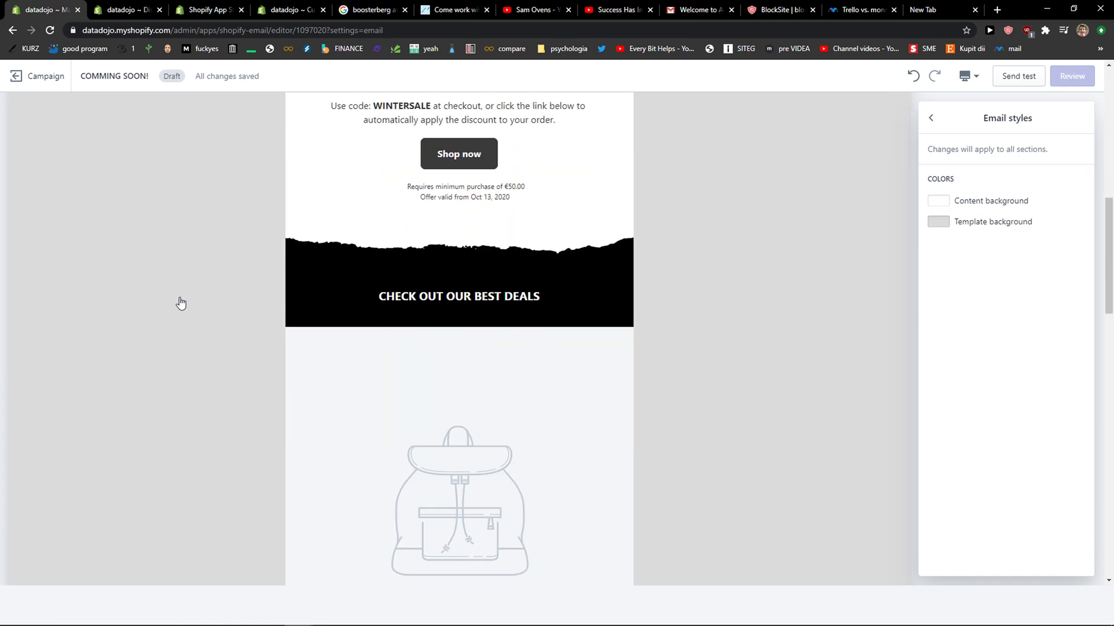
pyautogui.scroll(20, 210, 369)
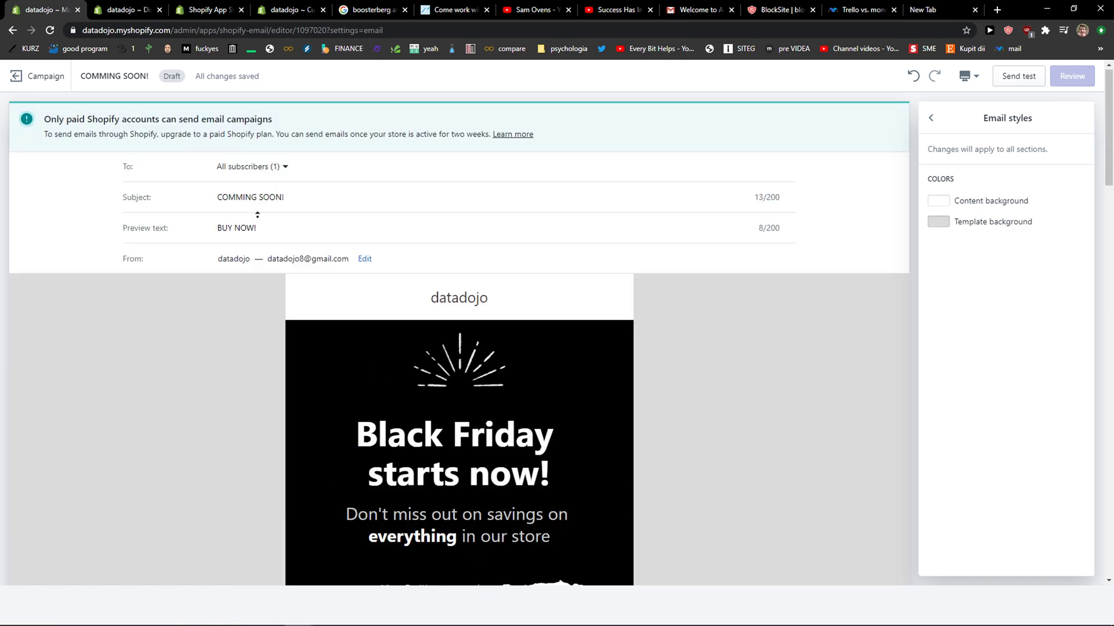
pyautogui.click(931, 118)
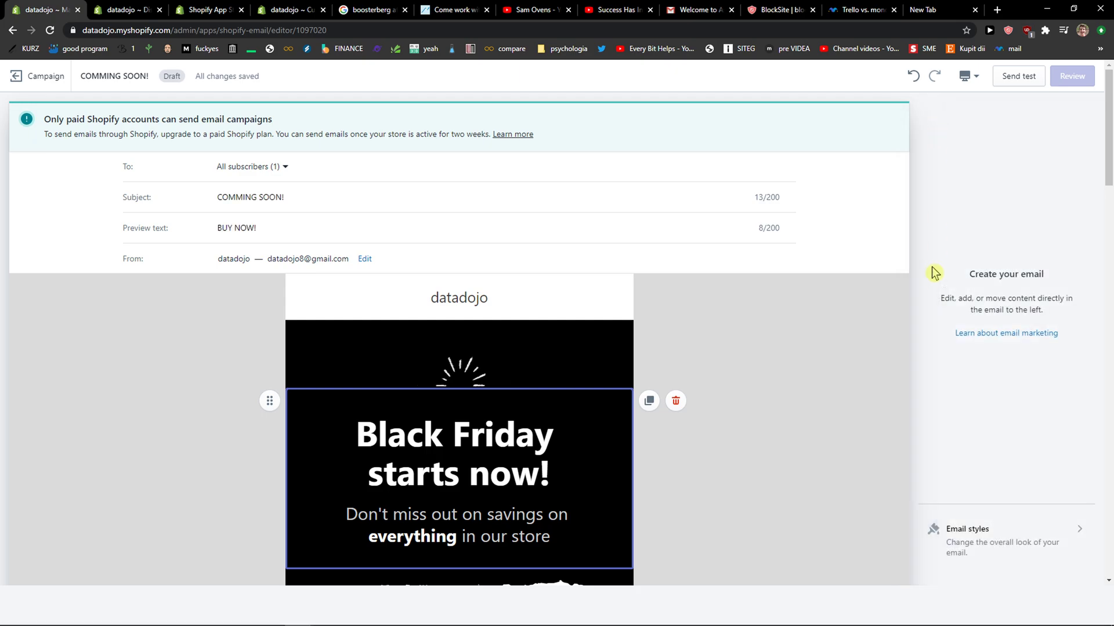
# Delete the three placeholder product sections below the "CHECK OUT OUR BEST DEALS" heading
pyautogui.click(452, 441)
pyautogui.scroll(-12, 452, 440)
pyautogui.click(459, 429)
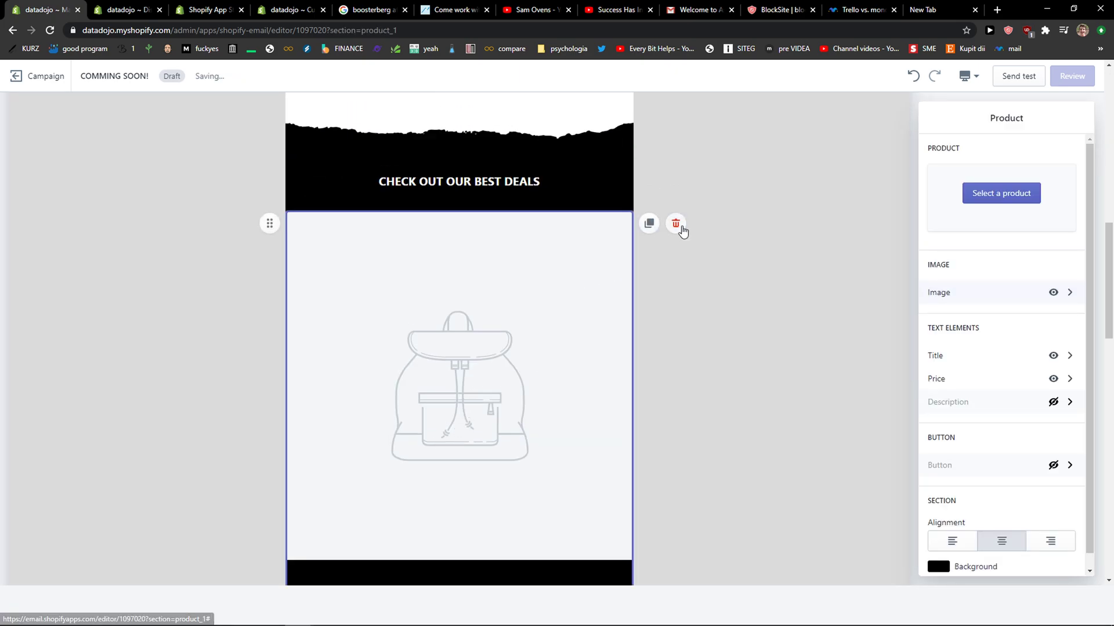
pyautogui.scroll(-2, 492, 406)
pyautogui.press('Delete')
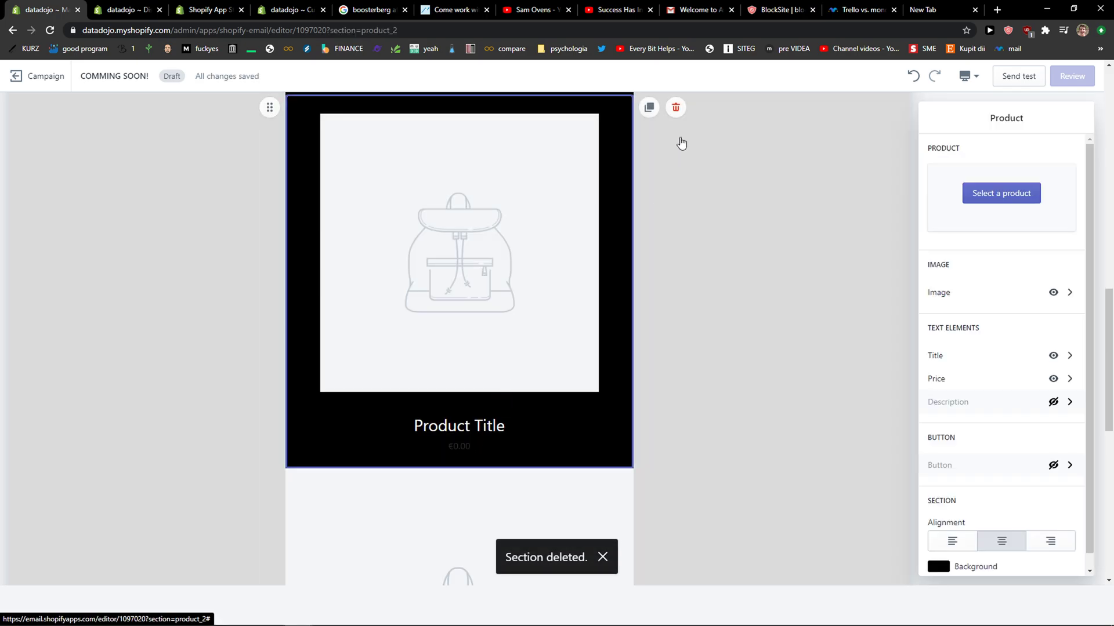
pyautogui.click(675, 105)
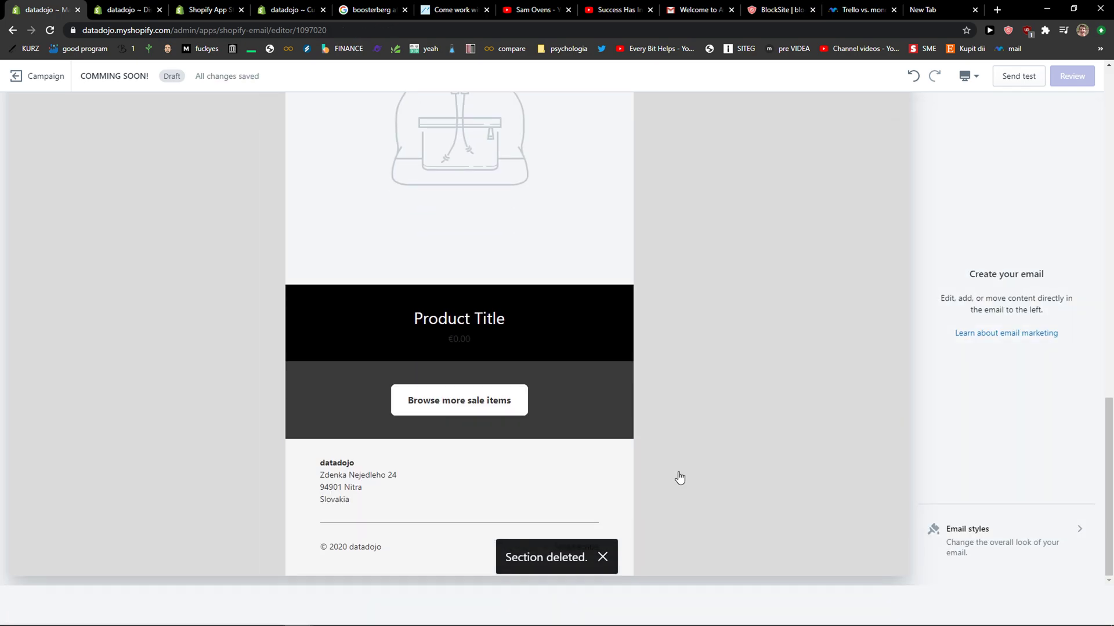
pyautogui.click(562, 335)
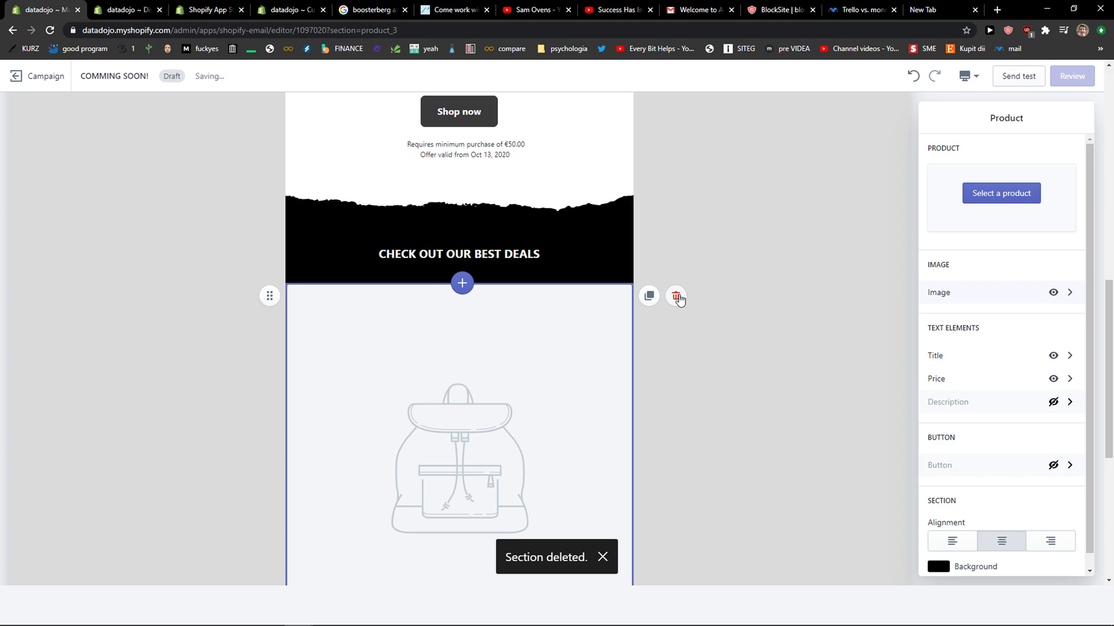
pyautogui.press('Delete')
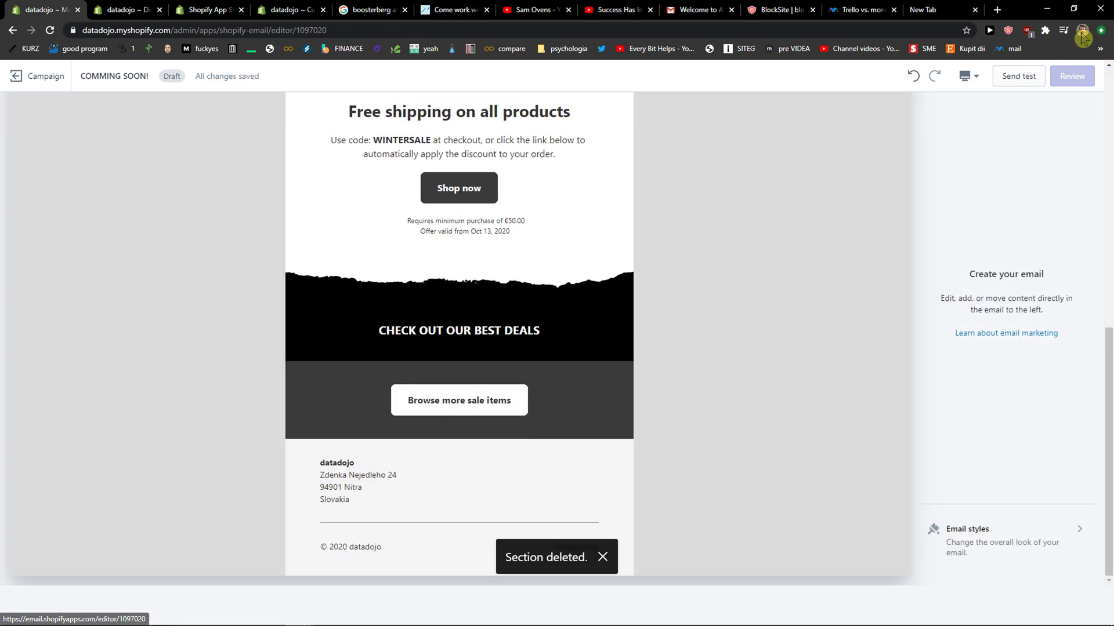
pyautogui.scroll(10, 718, 348)
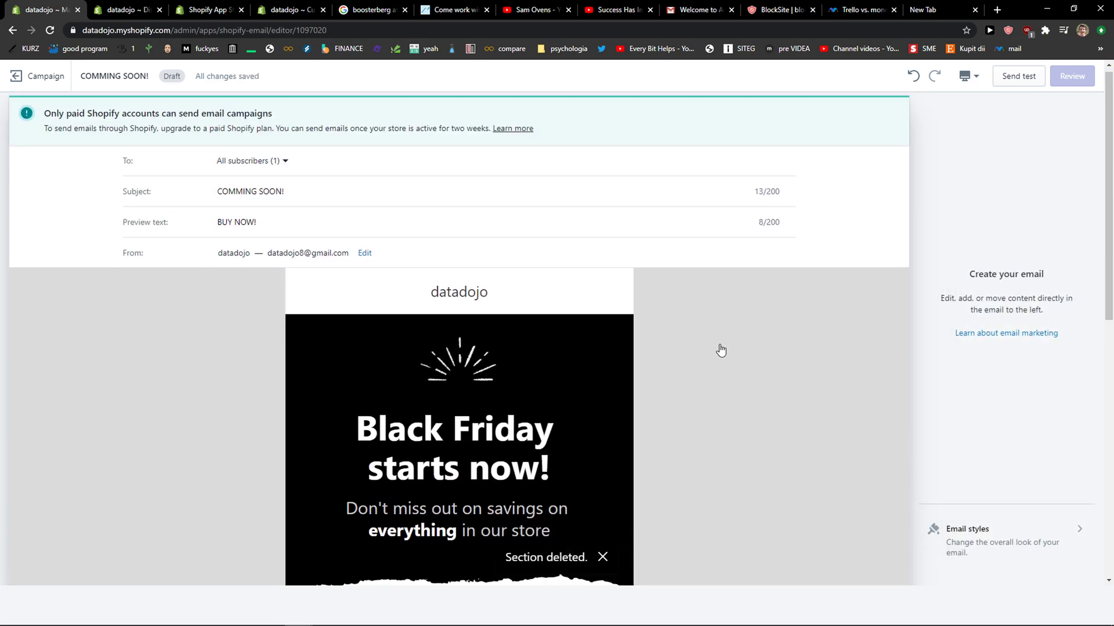